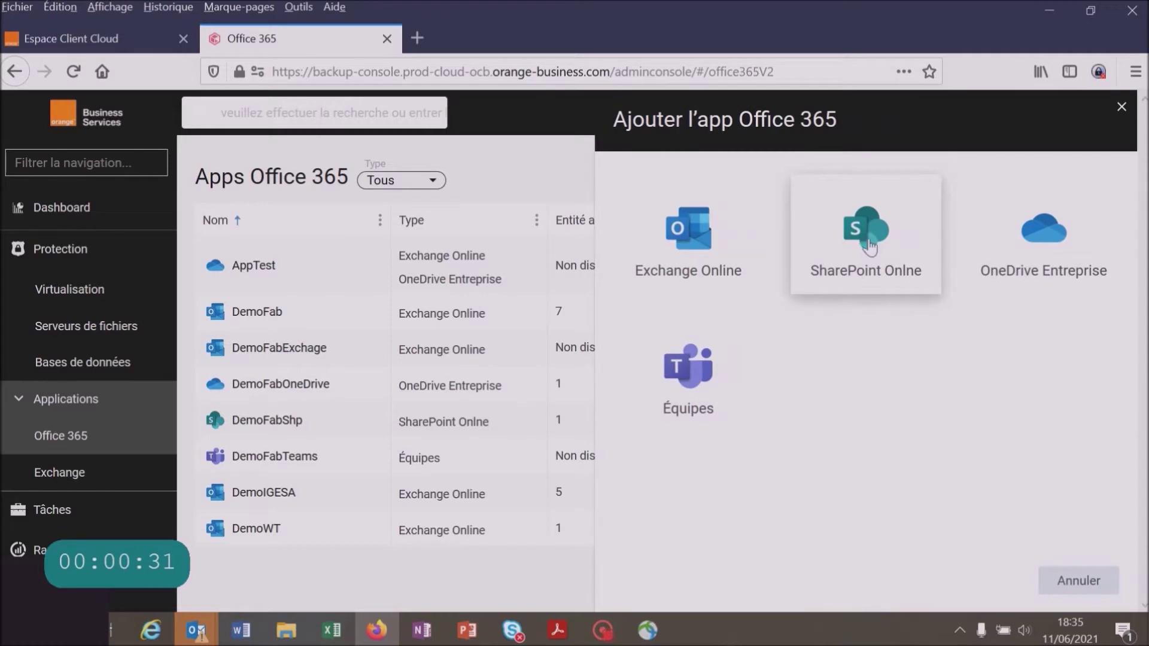
# Start a new SharePoint Online app and name it TutorielSharepointFAB
pyautogui.click(867, 247)
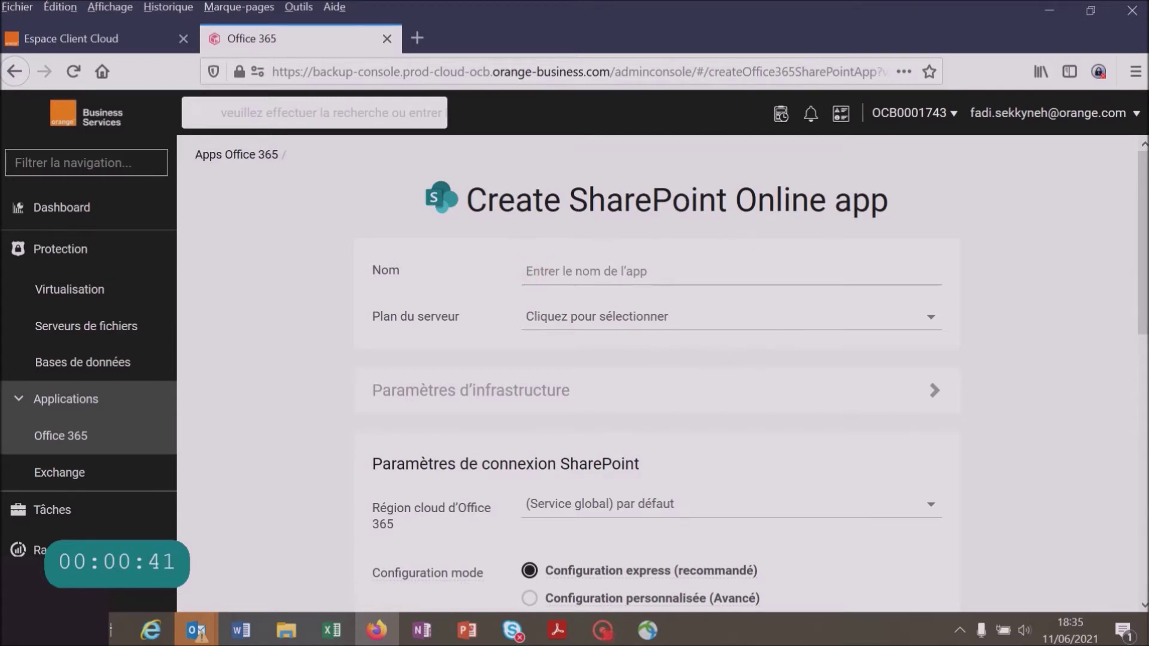
pyautogui.write('Tutorie')
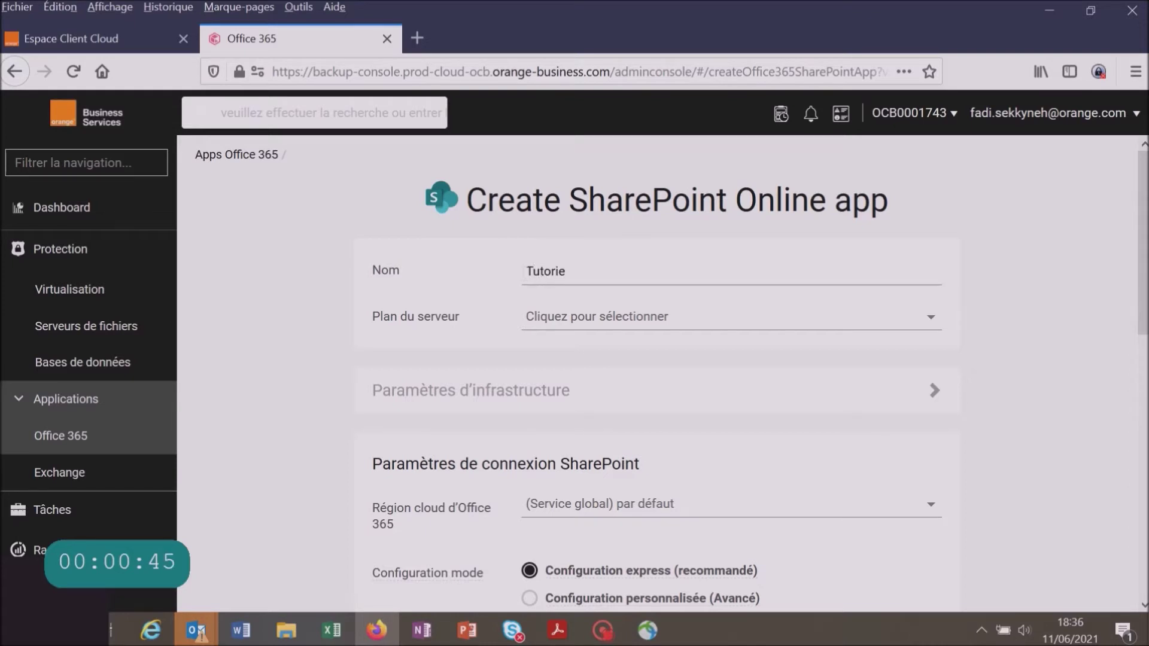
pyautogui.write('lSharepointFAB')
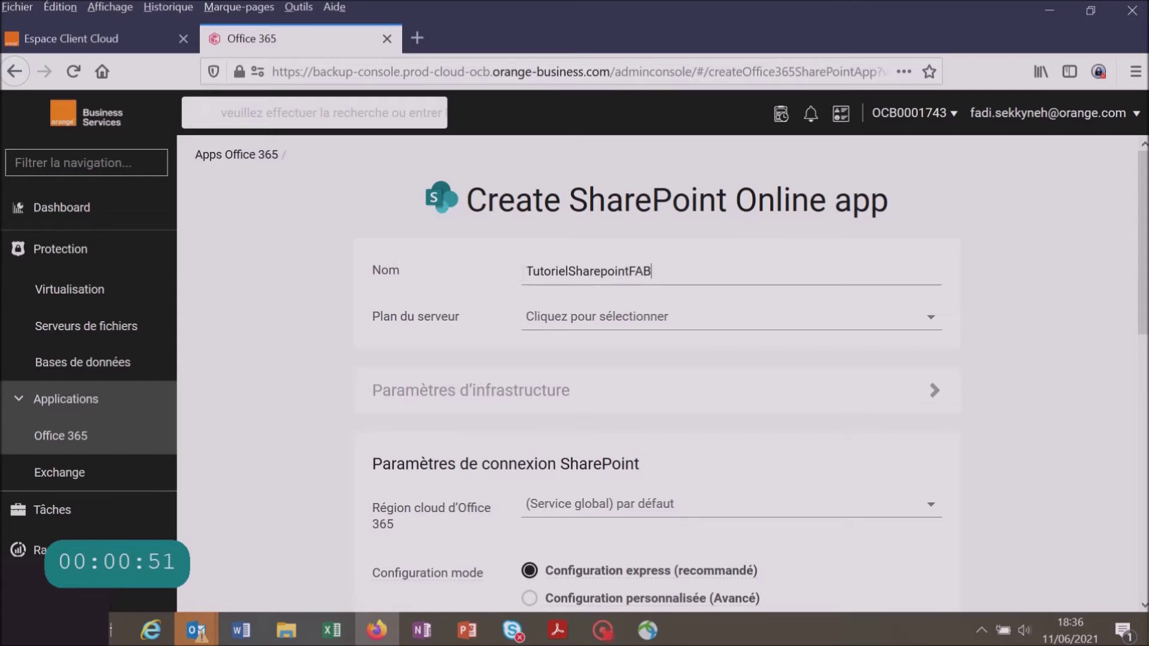
# Assign the FE-UNIVERSAL-O365-Server-PLan server plan to the new SharePoint app
pyautogui.click(926, 316)
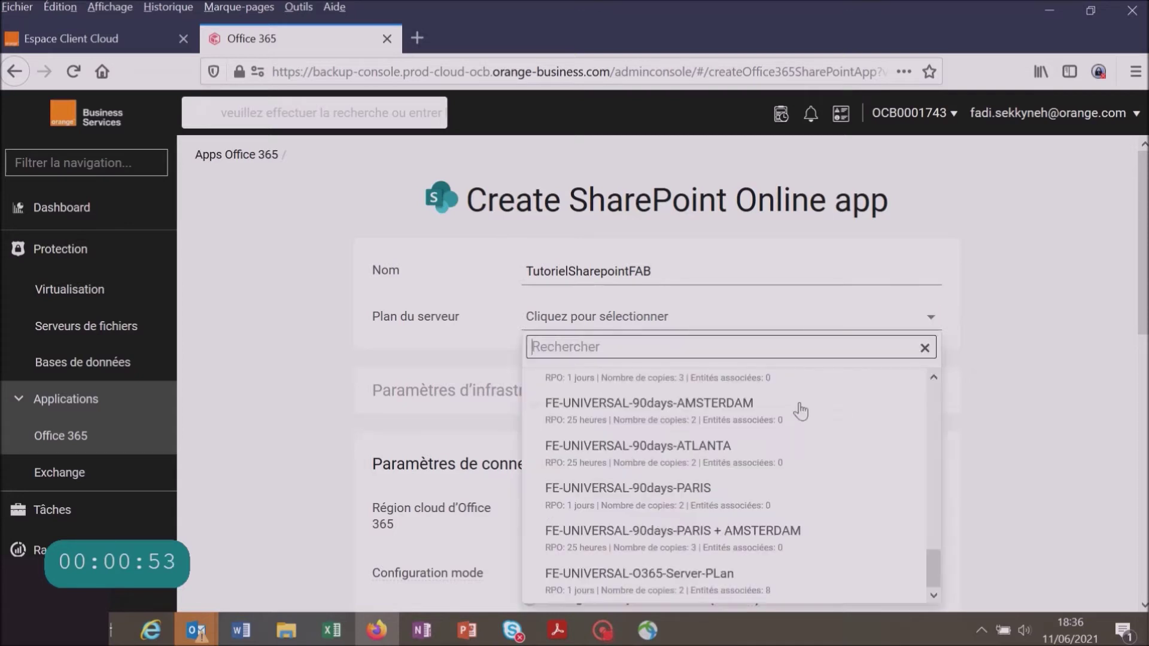
pyautogui.scroll(-5, 796, 411)
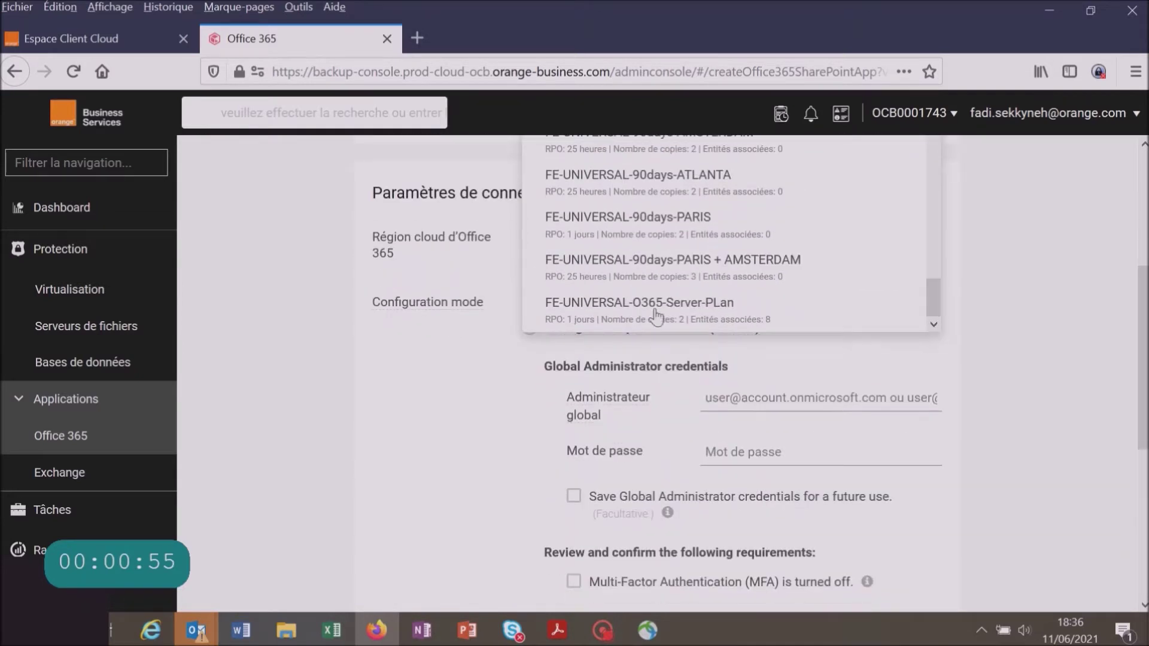
pyautogui.click(620, 312)
pyautogui.click(681, 312)
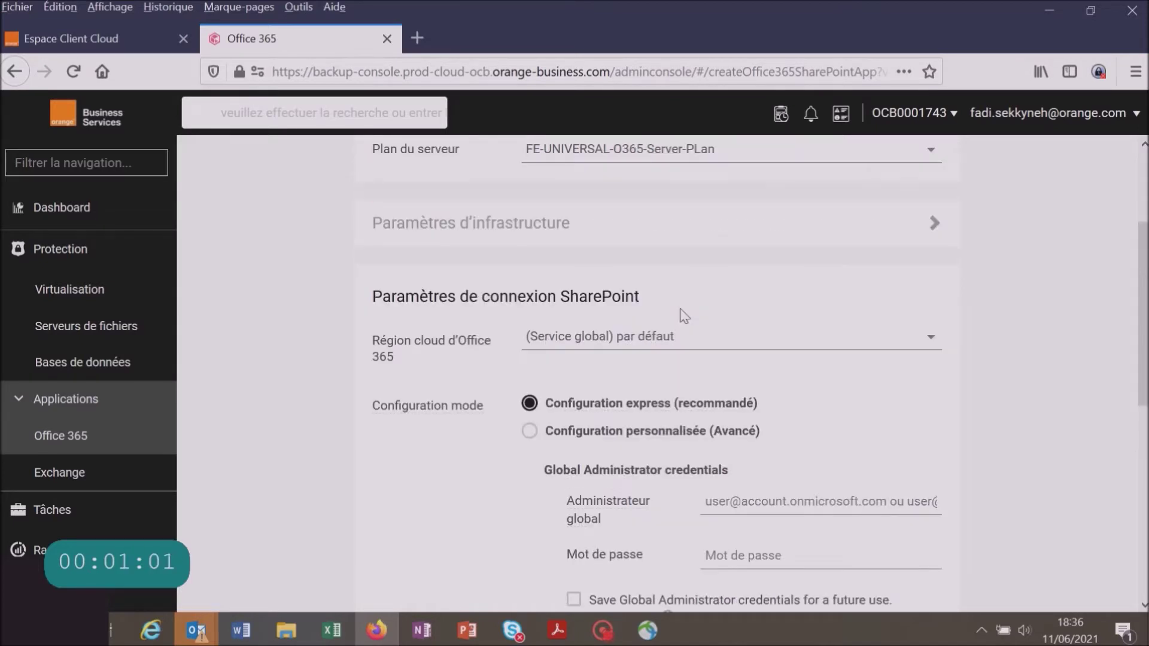
pyautogui.scroll(2, 685, 317)
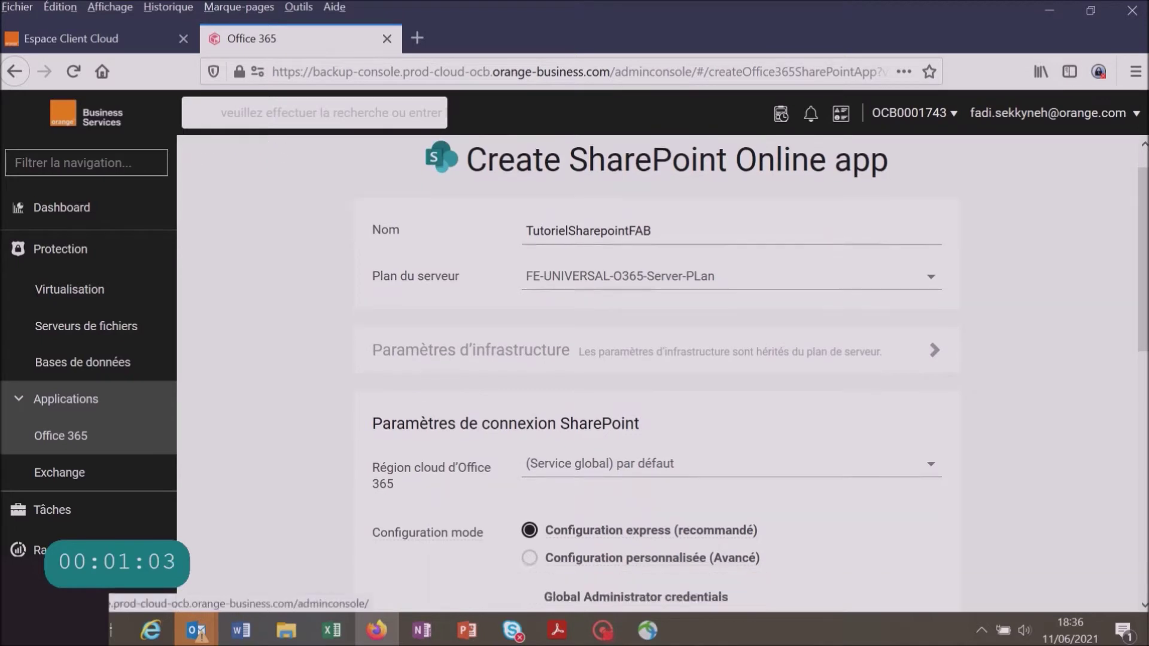
# Fill in the Global Administrator account and password from the saved login of the Direction account
pyautogui.scroll(-1, 588, 312)
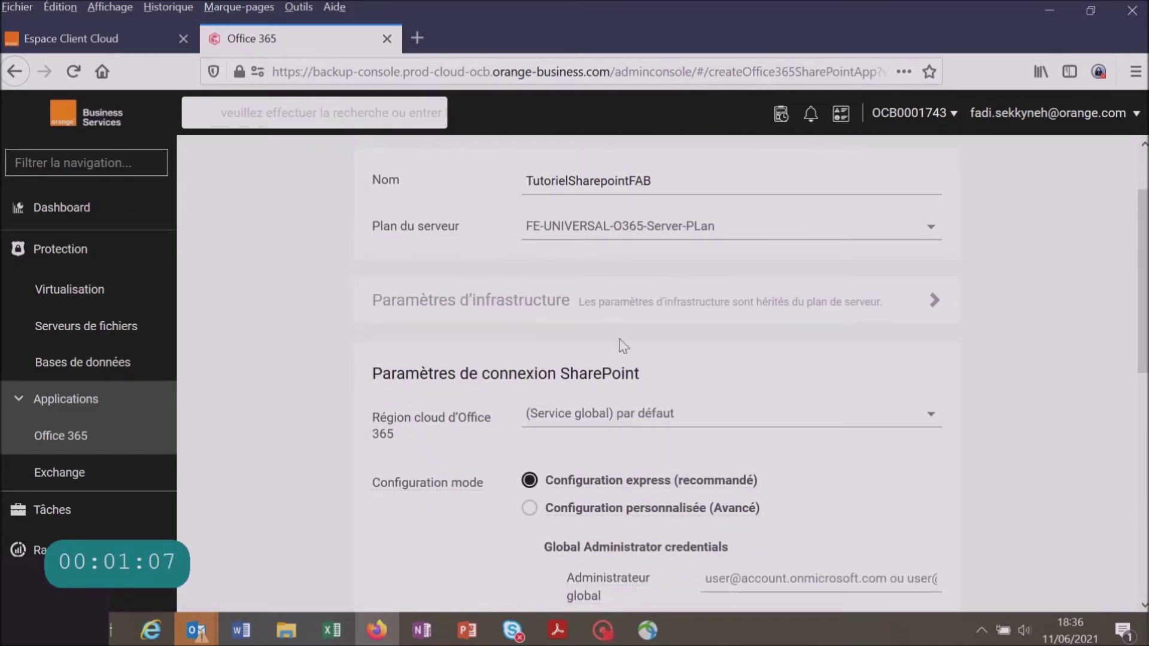
pyautogui.scroll(-3, 621, 337)
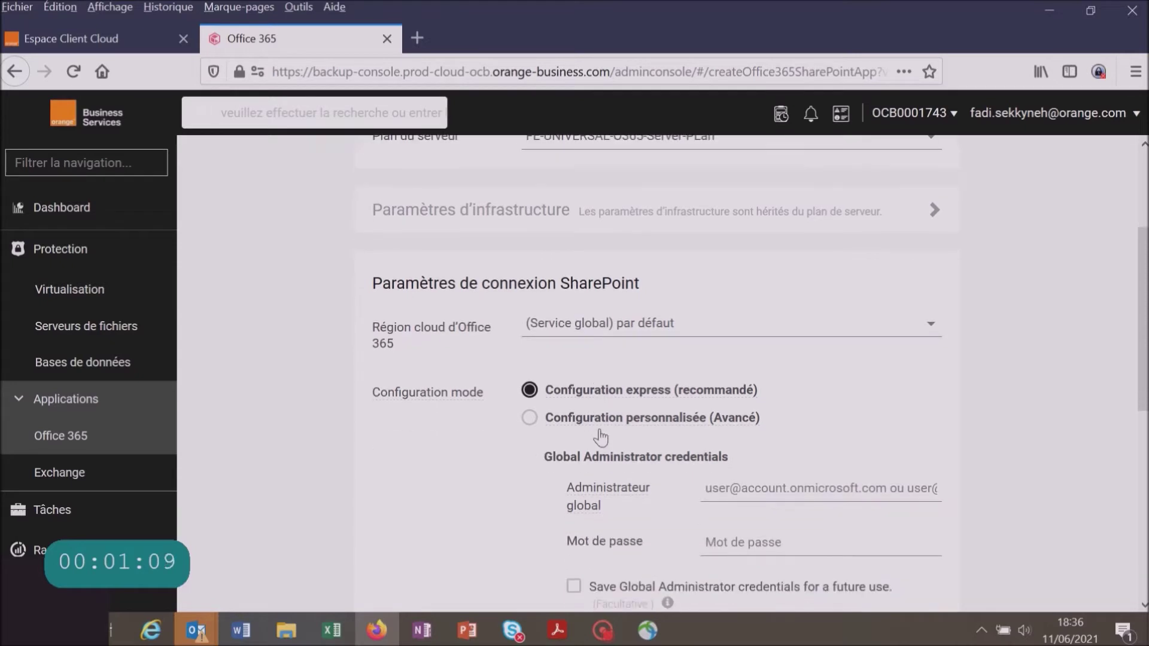
pyautogui.scroll(-1, 635, 335)
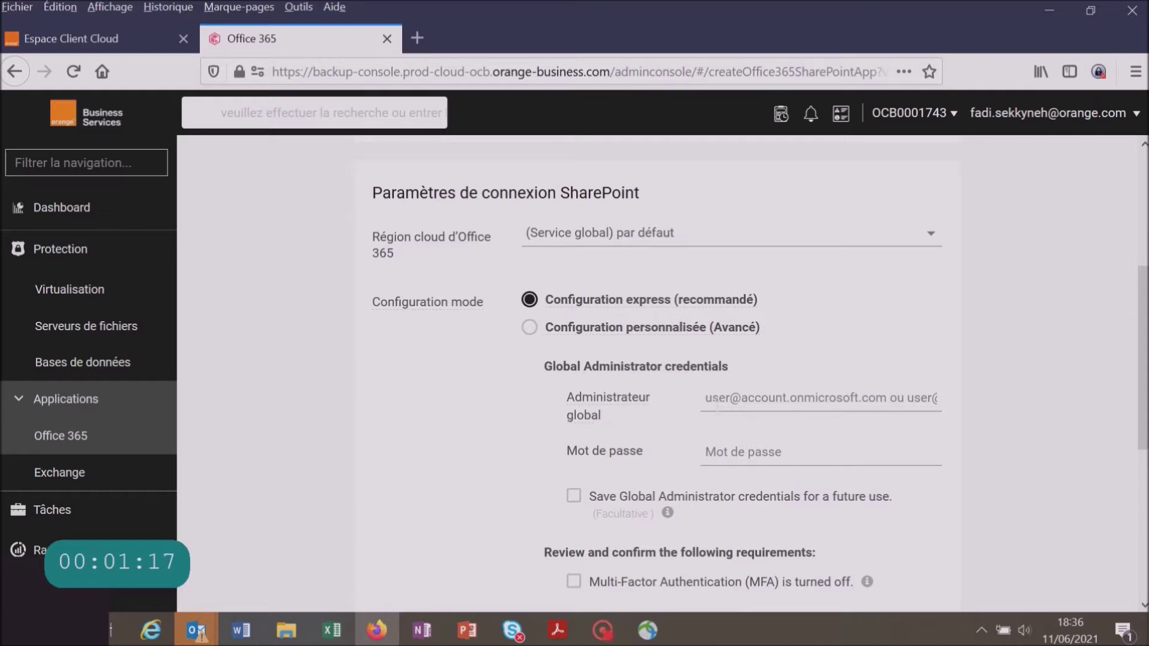
pyautogui.click(717, 406)
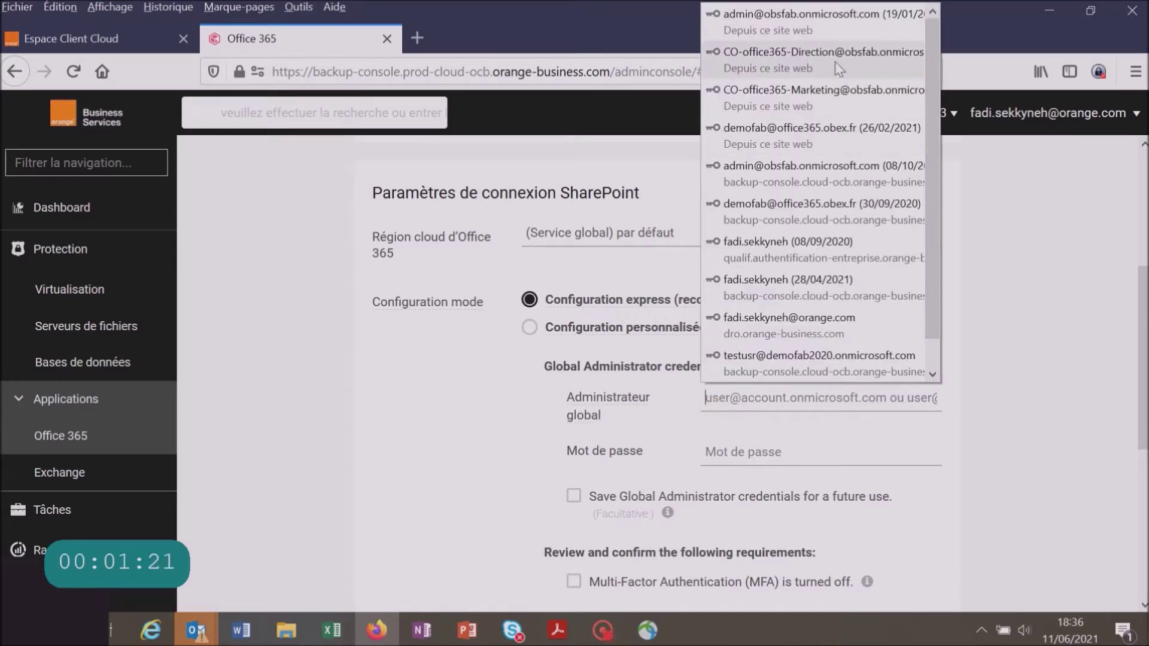
pyautogui.click(826, 60)
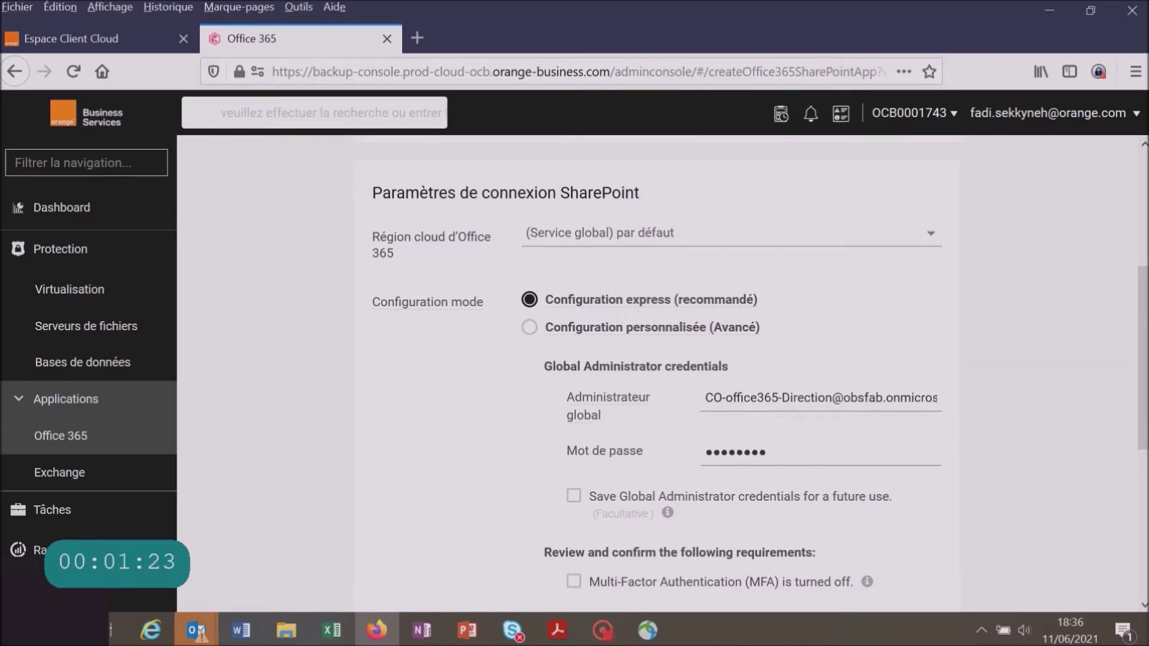
# Save the Global Administrator credentials for future use, confirm that Multi-Factor Authentication is turned off, and create the Azure app
pyautogui.scroll(-3, 782, 436)
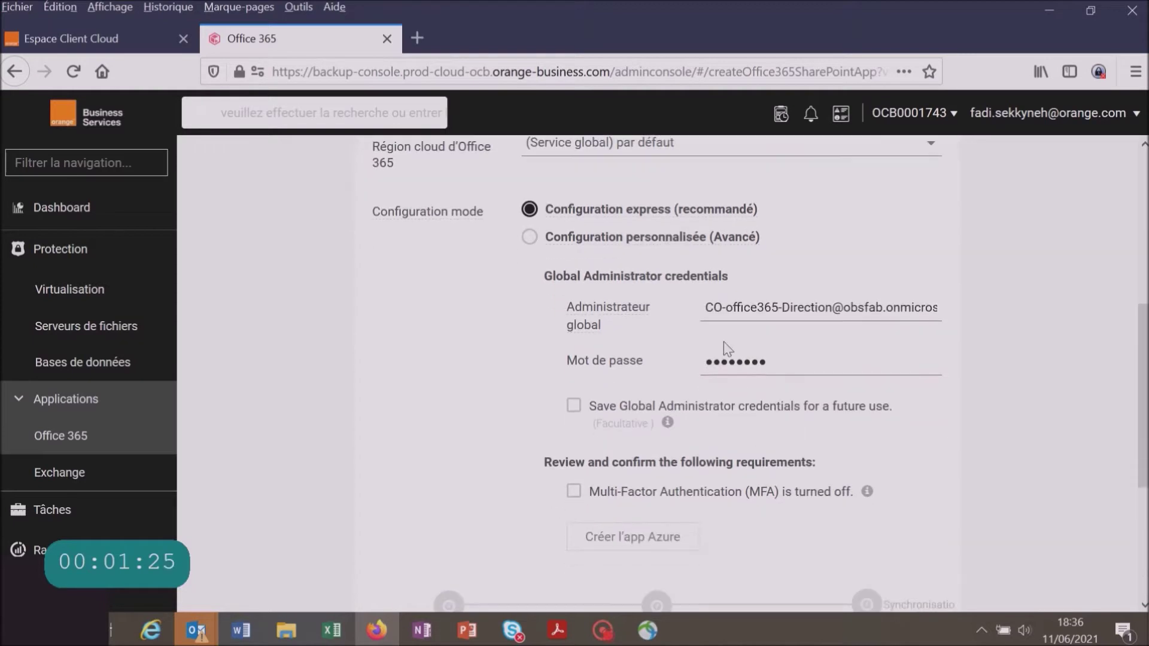
pyautogui.click(574, 406)
pyautogui.click(573, 491)
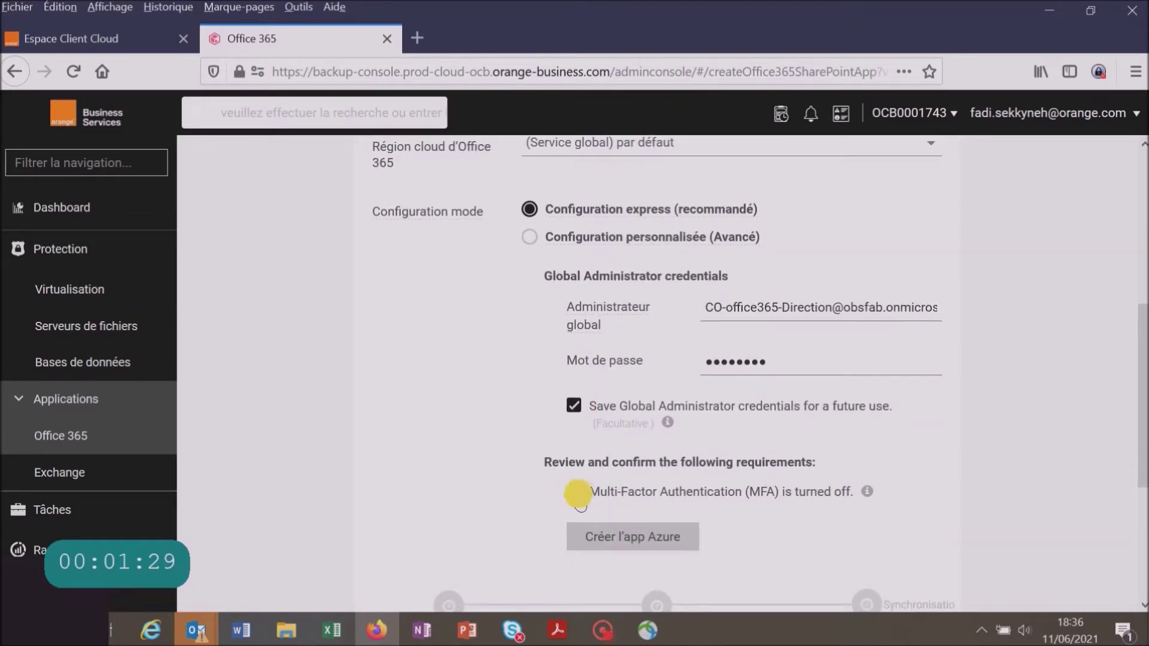
pyautogui.scroll(-3, 634, 479)
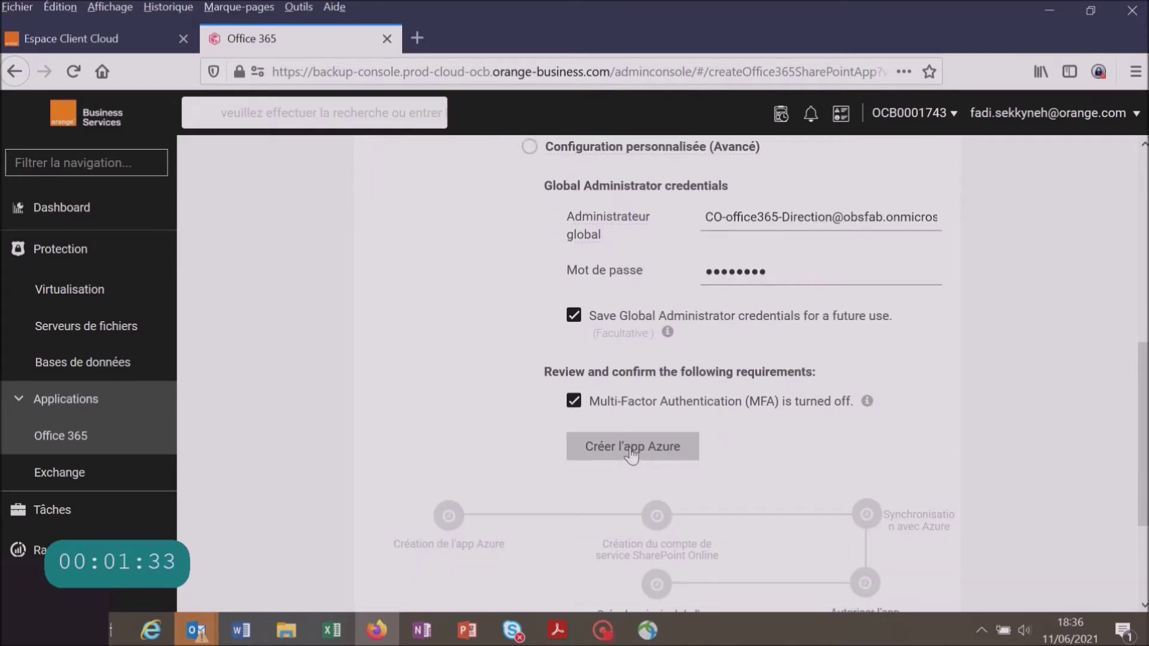
pyautogui.click(631, 455)
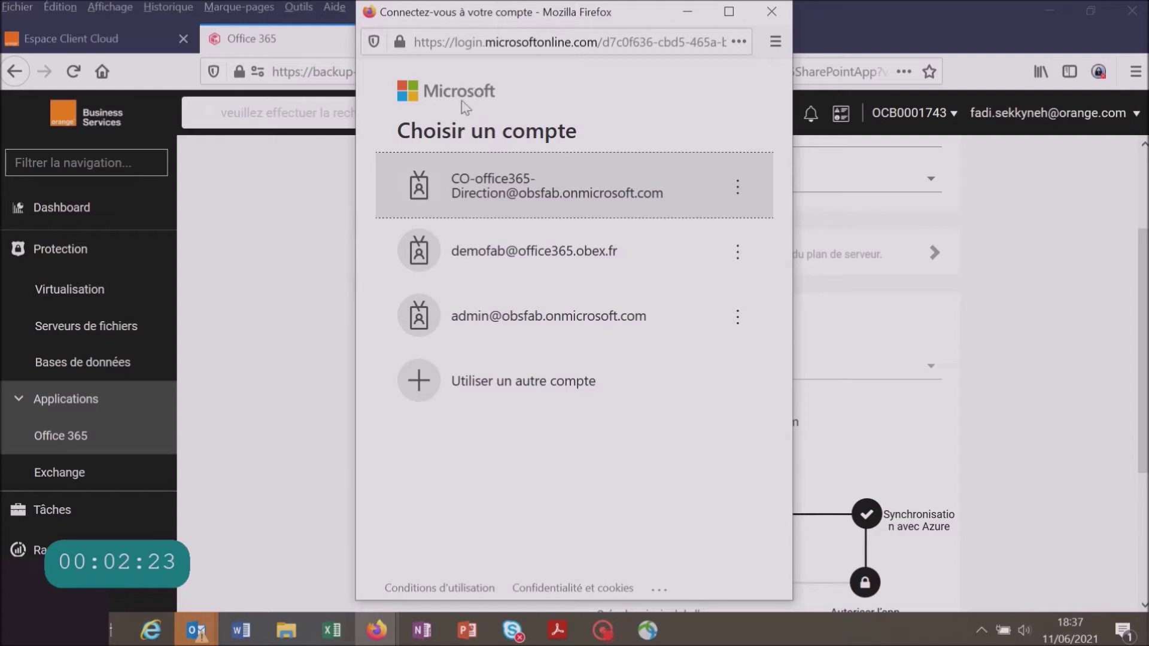
# Sign in to Microsoft with the Direction administrator account, using its saved password
pyautogui.click(522, 201)
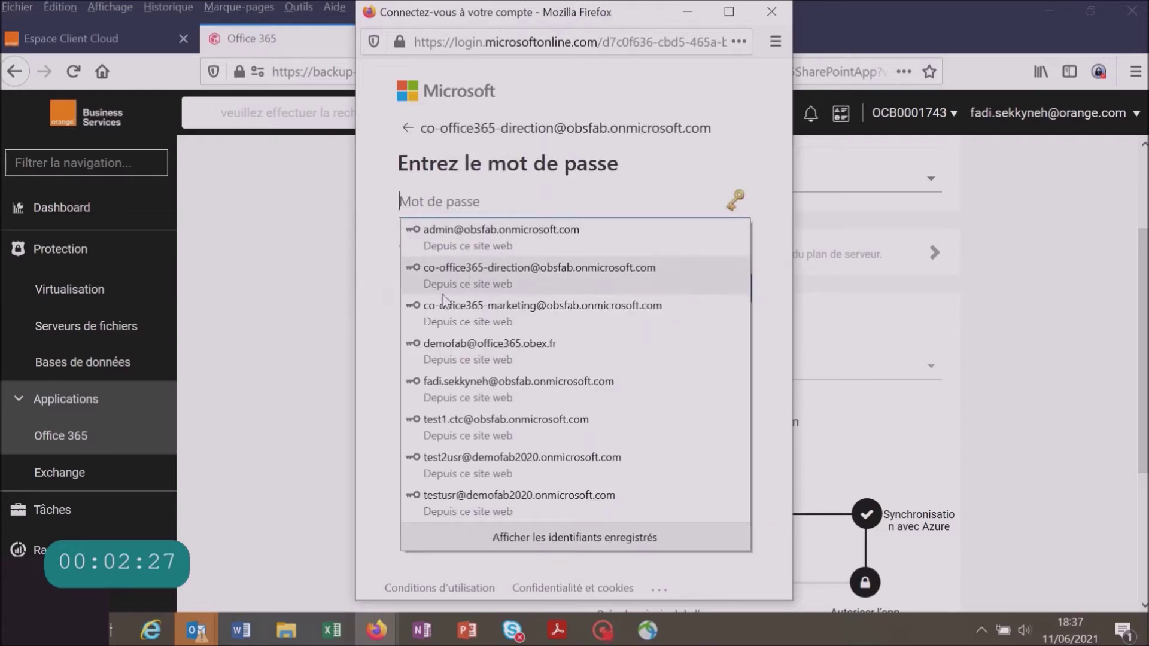
pyautogui.click(498, 282)
pyautogui.click(687, 306)
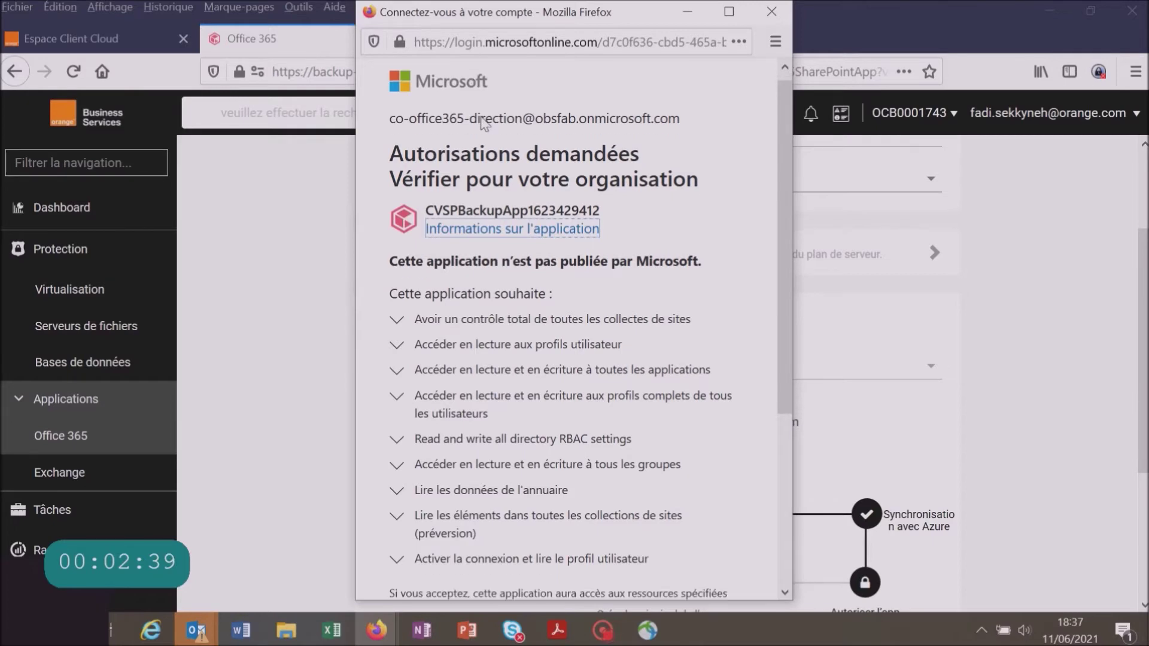
# Review the permissions requested by the Azure backup app and accept them for the organisation
pyautogui.scroll(-3, 494, 158)
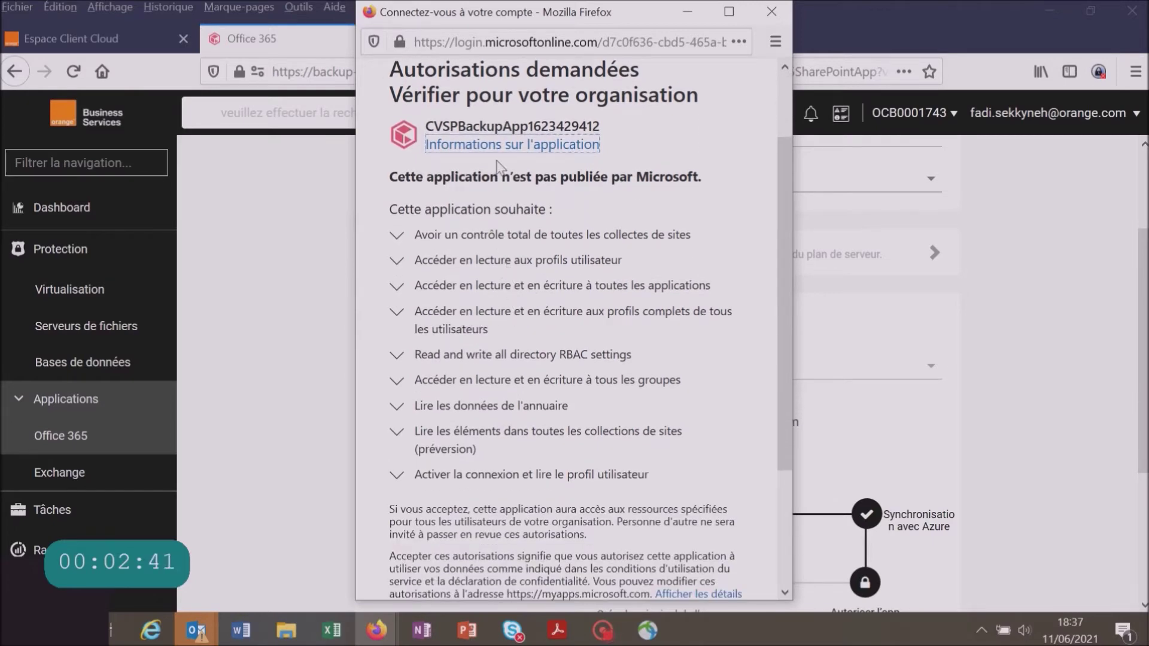
pyautogui.scroll(-3, 496, 168)
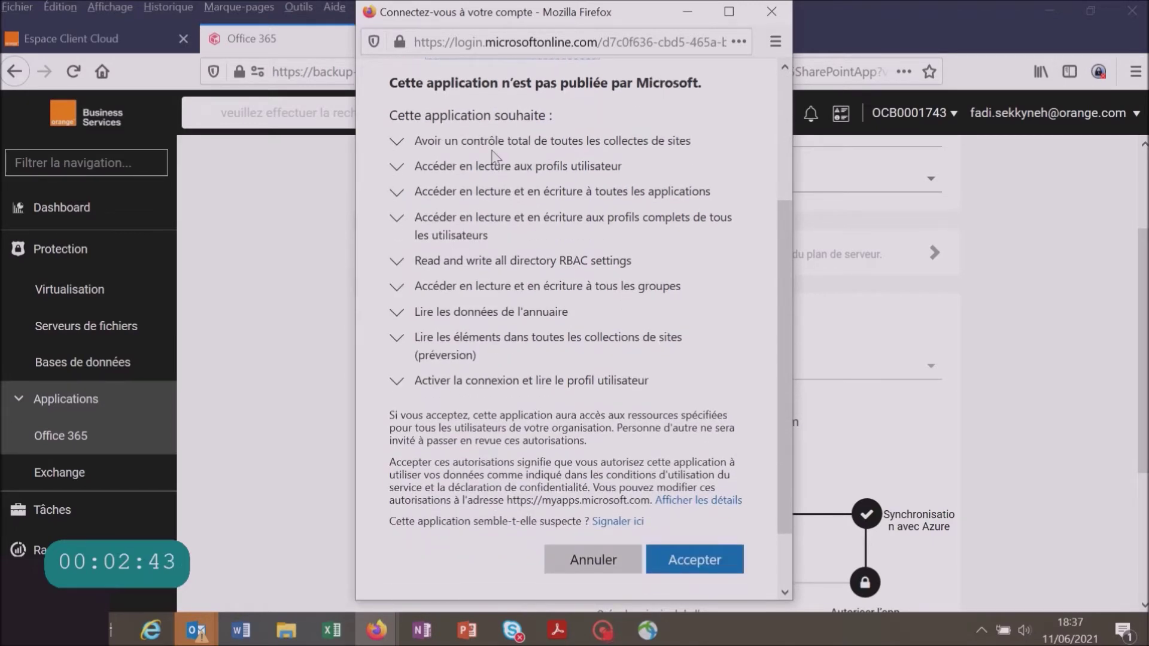
pyautogui.scroll(10, 487, 154)
pyautogui.scroll(-12, 455, 192)
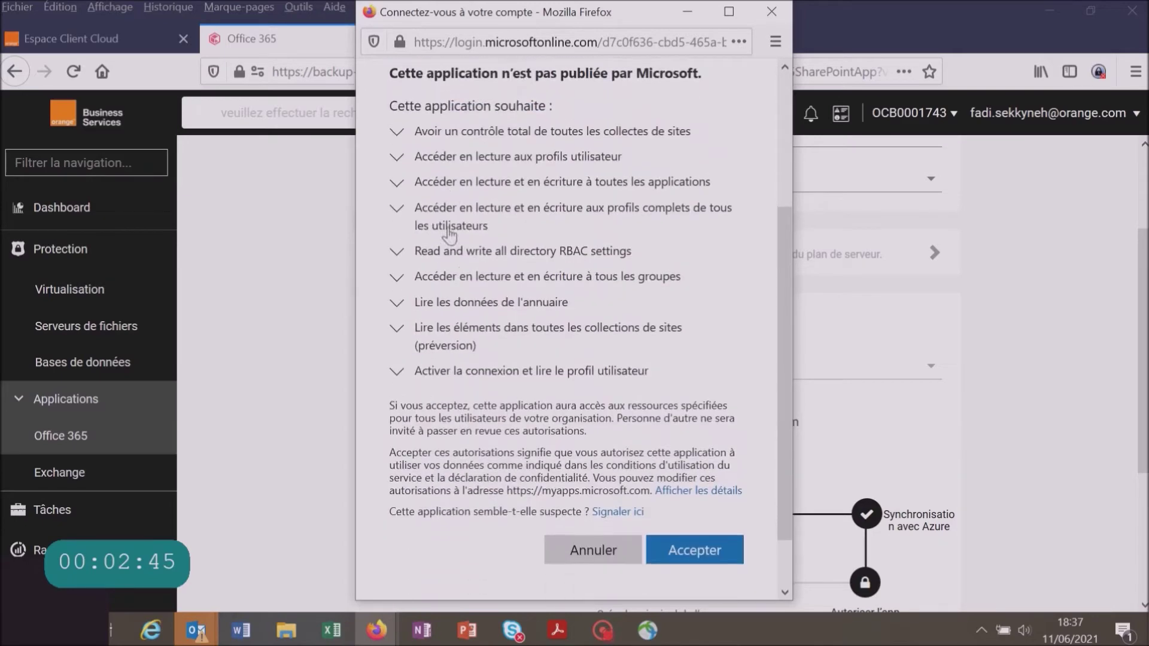
pyautogui.click(702, 489)
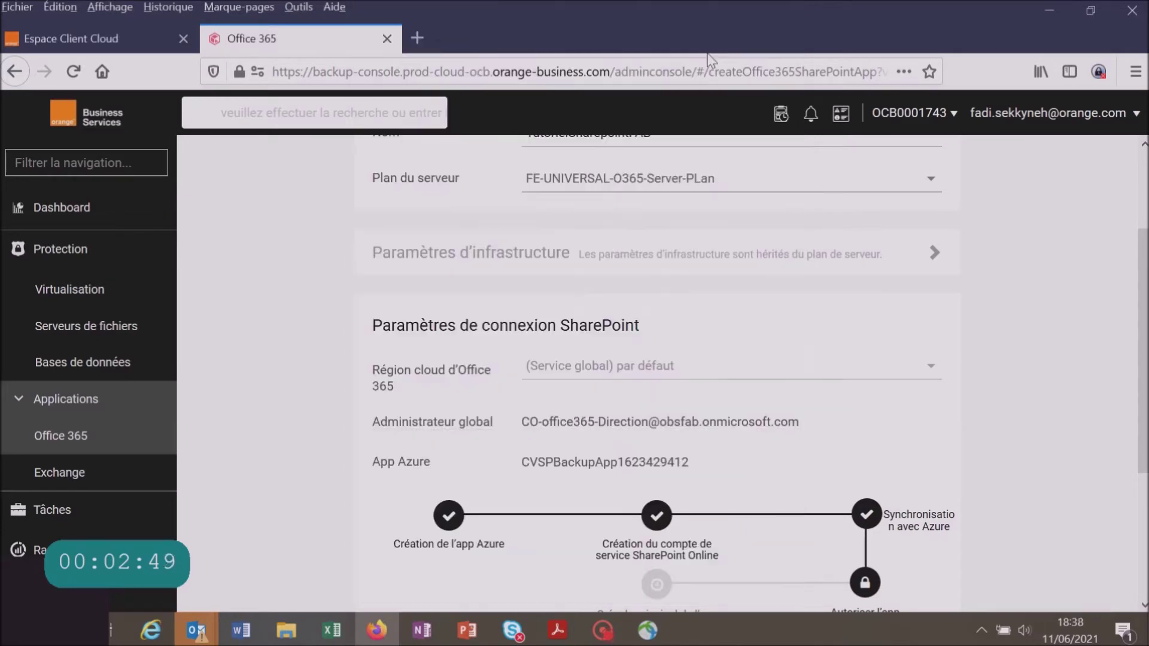
# Reopen the app authorization request from the SharePoint connection settings and accept its permissions again
pyautogui.scroll(-3, 892, 401)
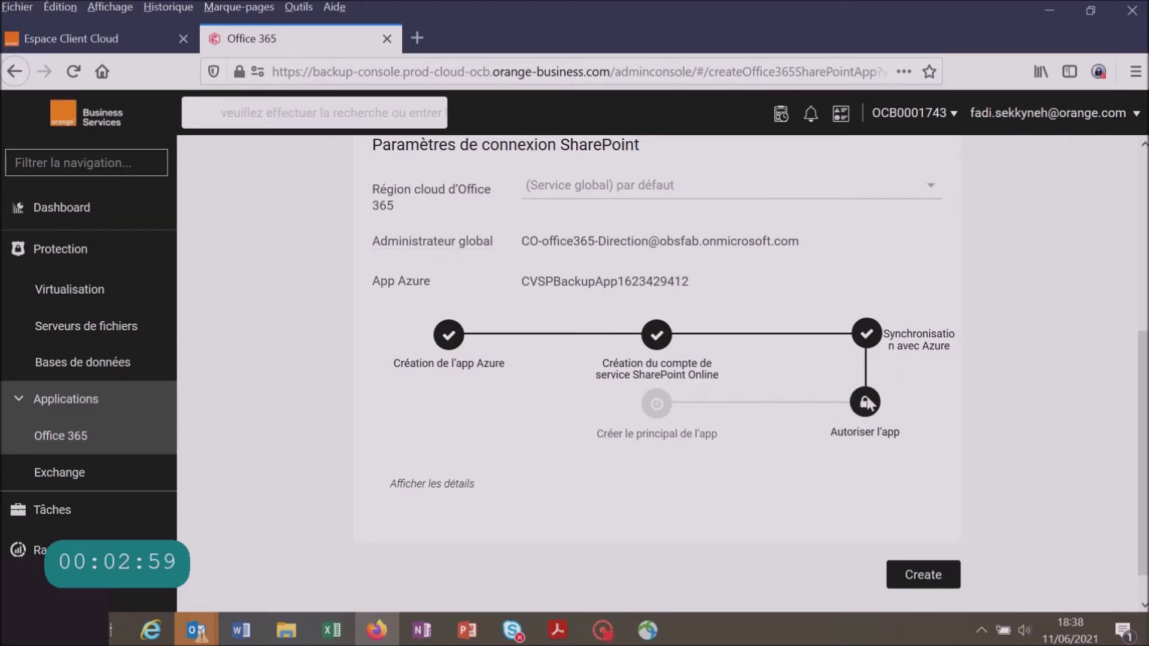
pyautogui.click(857, 440)
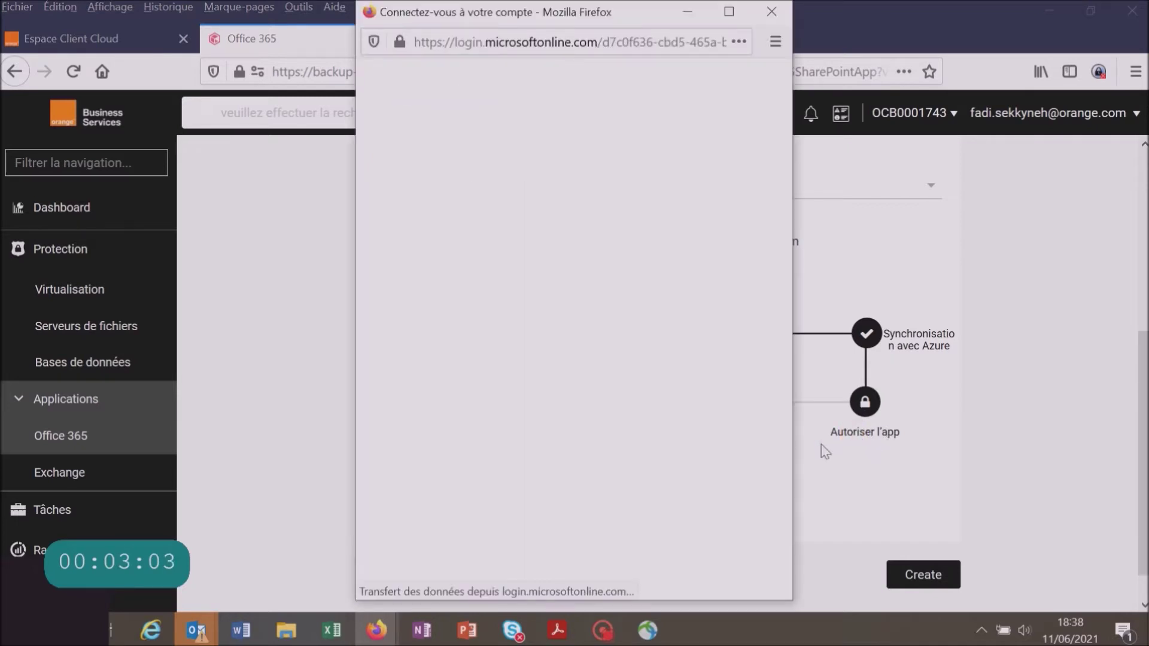
pyautogui.scroll(-5, 651, 419)
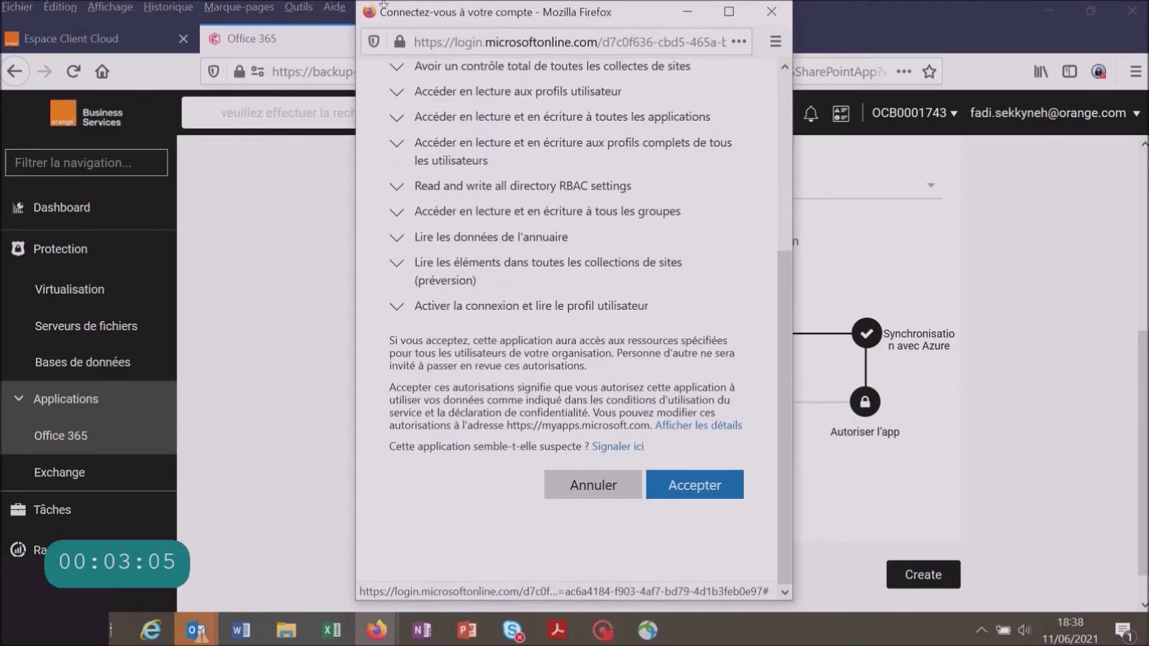
pyautogui.click(684, 488)
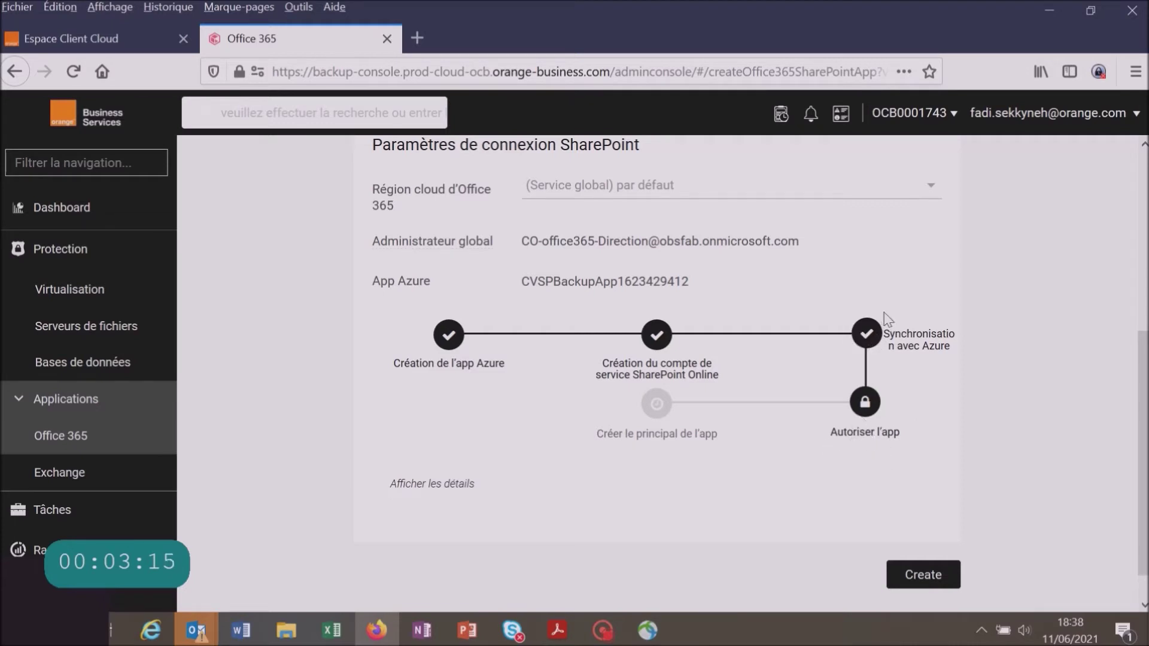
# Accept the authorization request once more and confirm with Oui that the app is authorized
pyautogui.click(859, 428)
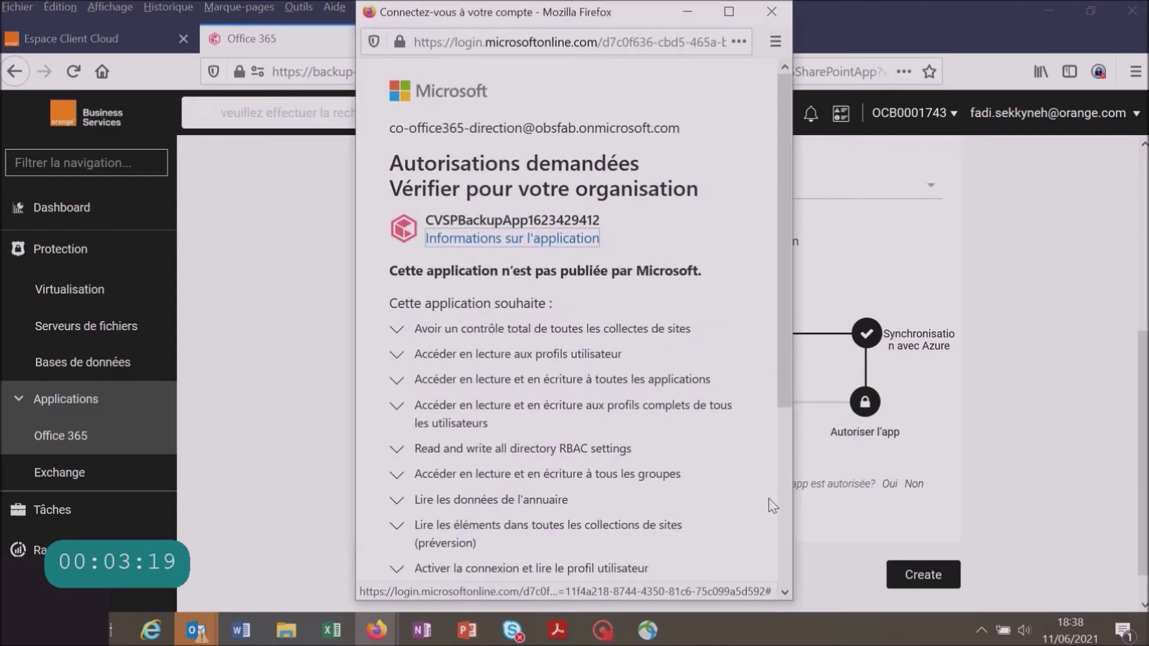
pyautogui.scroll(-5, 791, 506)
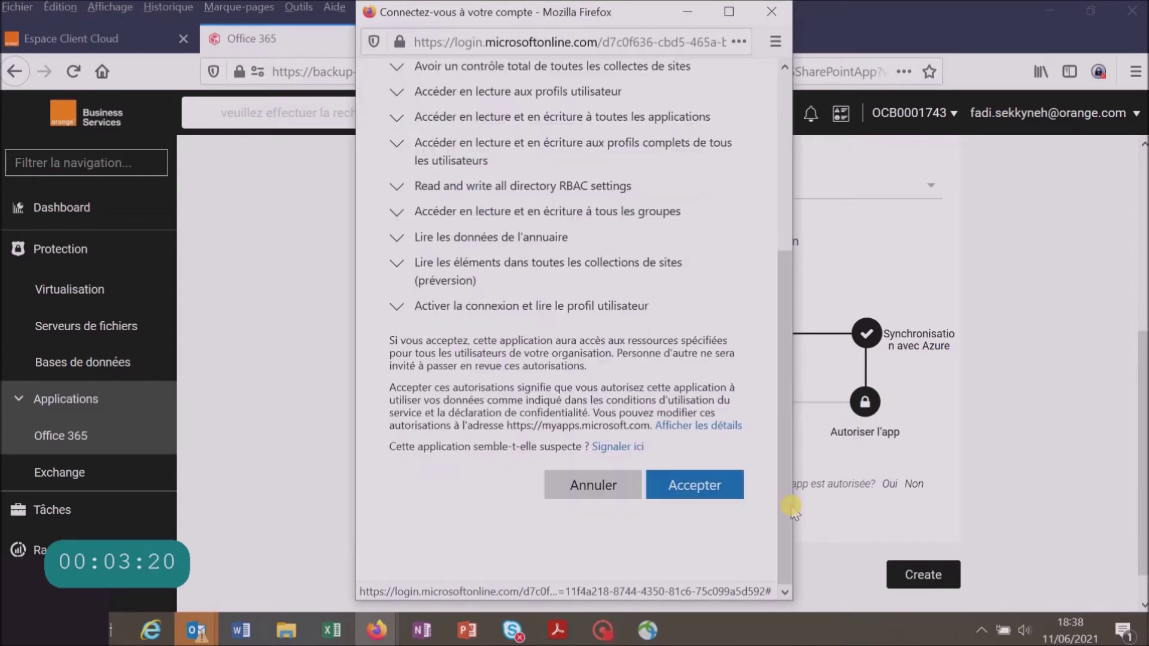
pyautogui.click(695, 487)
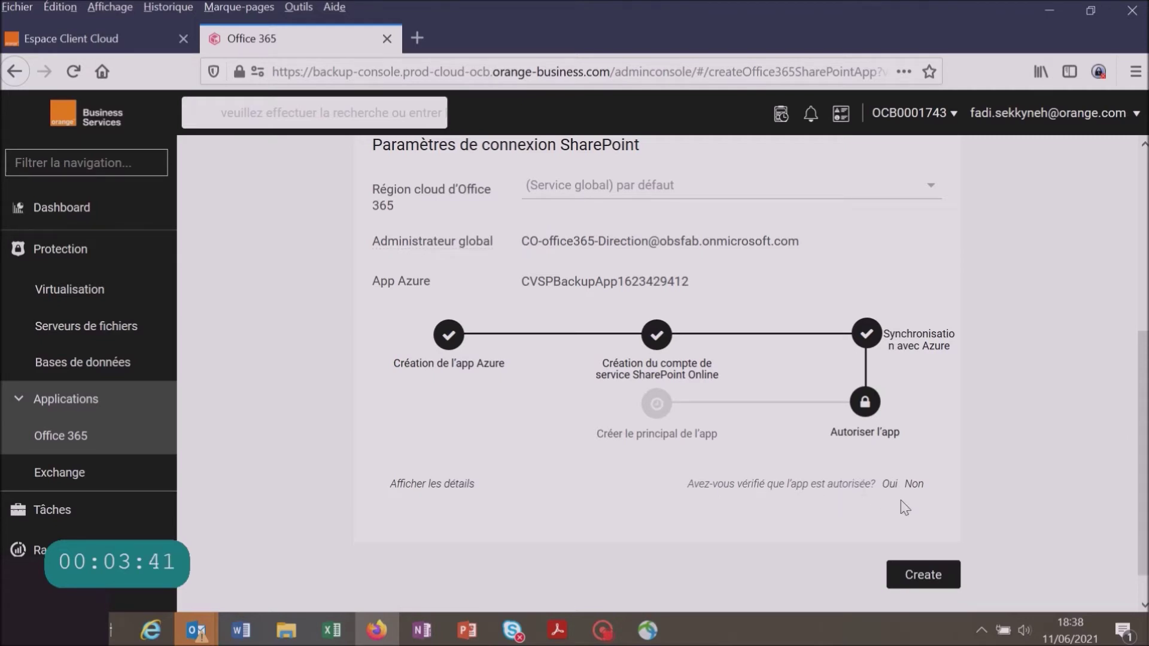
pyautogui.click(890, 485)
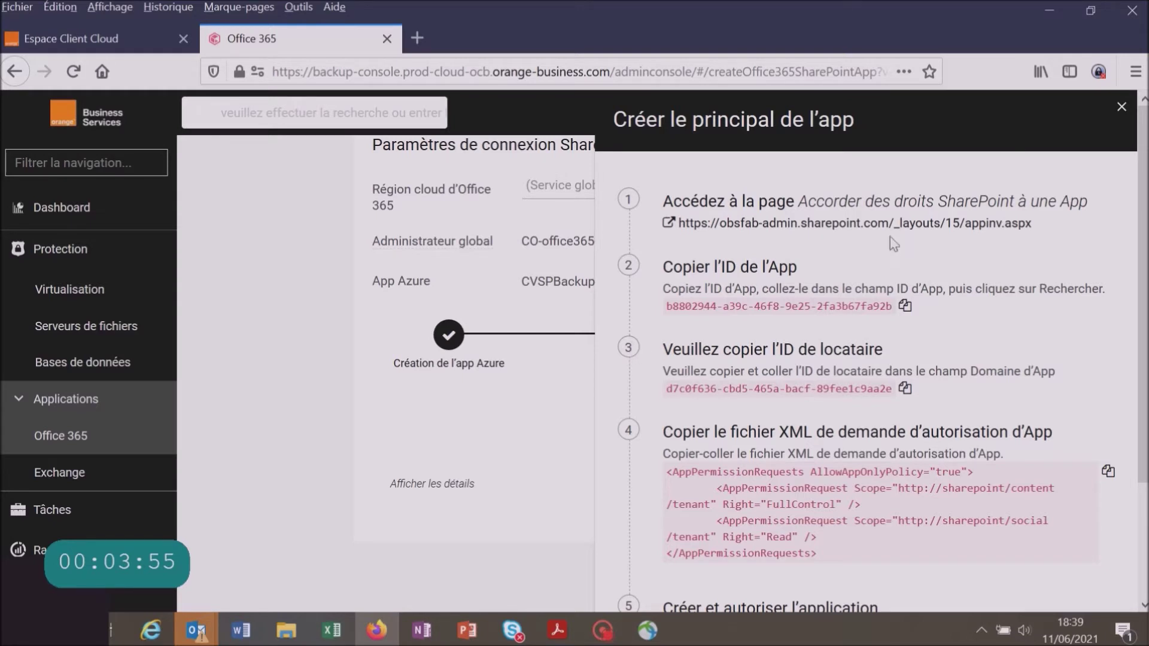
# Open the SharePoint page for granting app permissions and look up the app with the App ID copied from the console
pyautogui.click(901, 224)
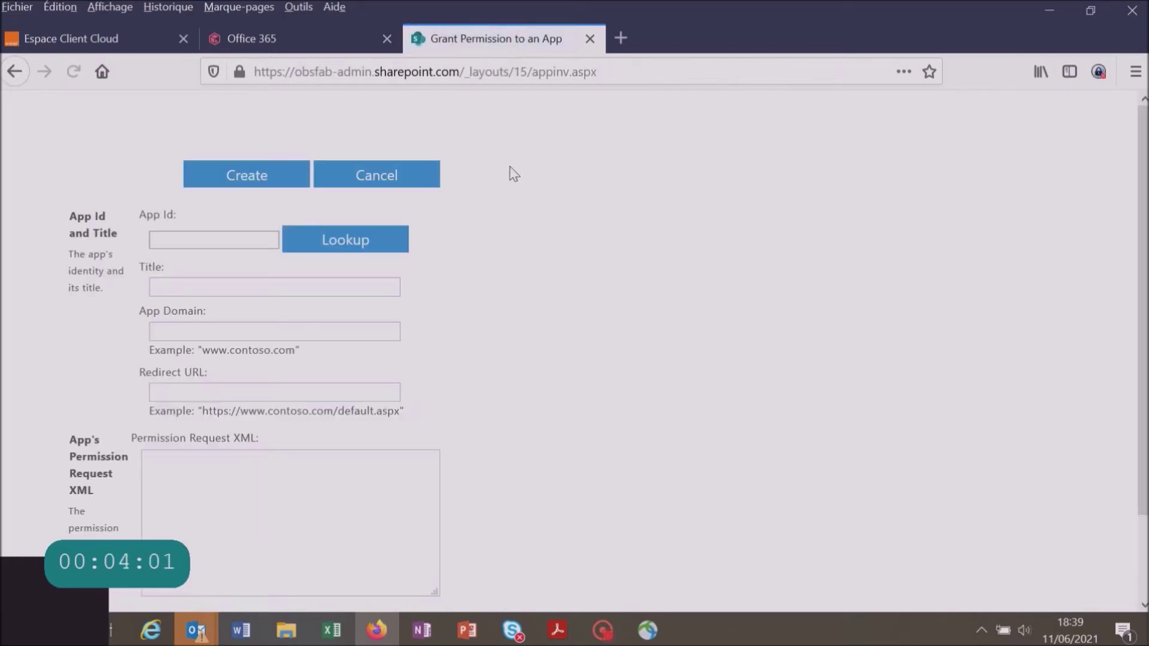
pyautogui.click(274, 48)
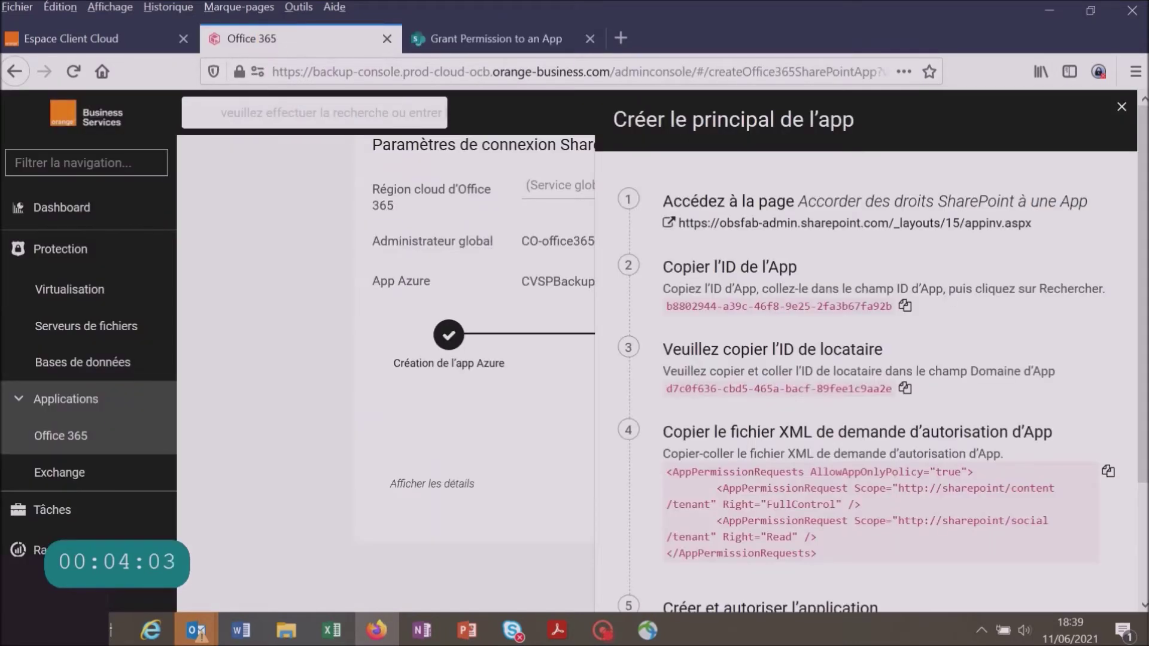
pyautogui.click(906, 308)
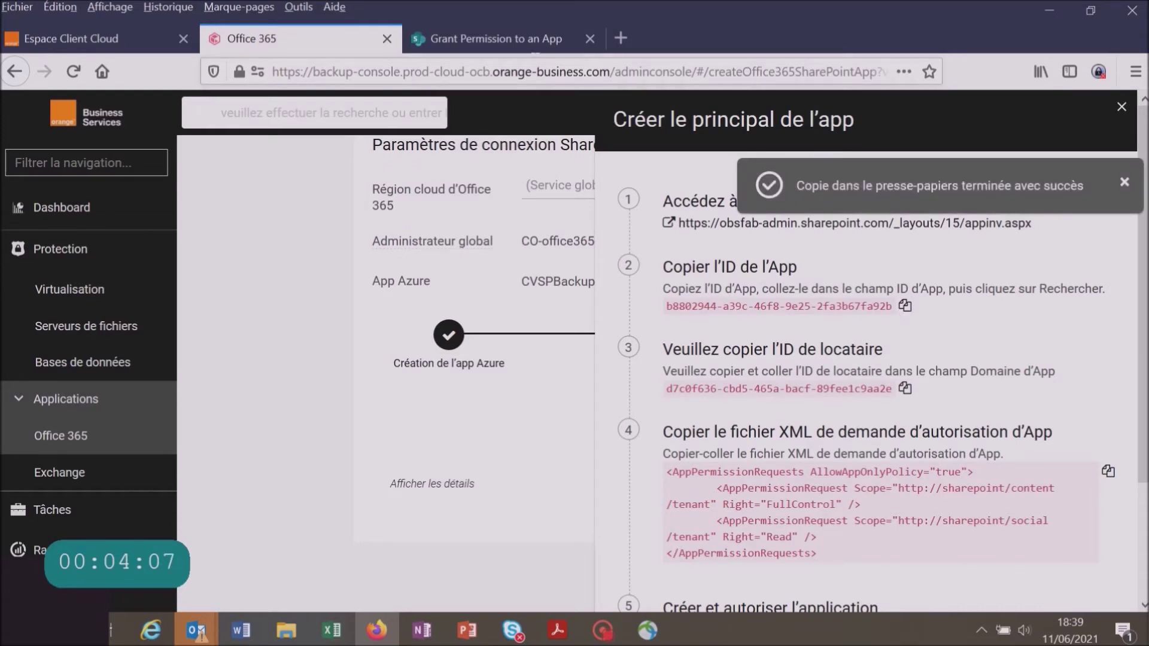
pyautogui.click(529, 45)
pyautogui.click(170, 240)
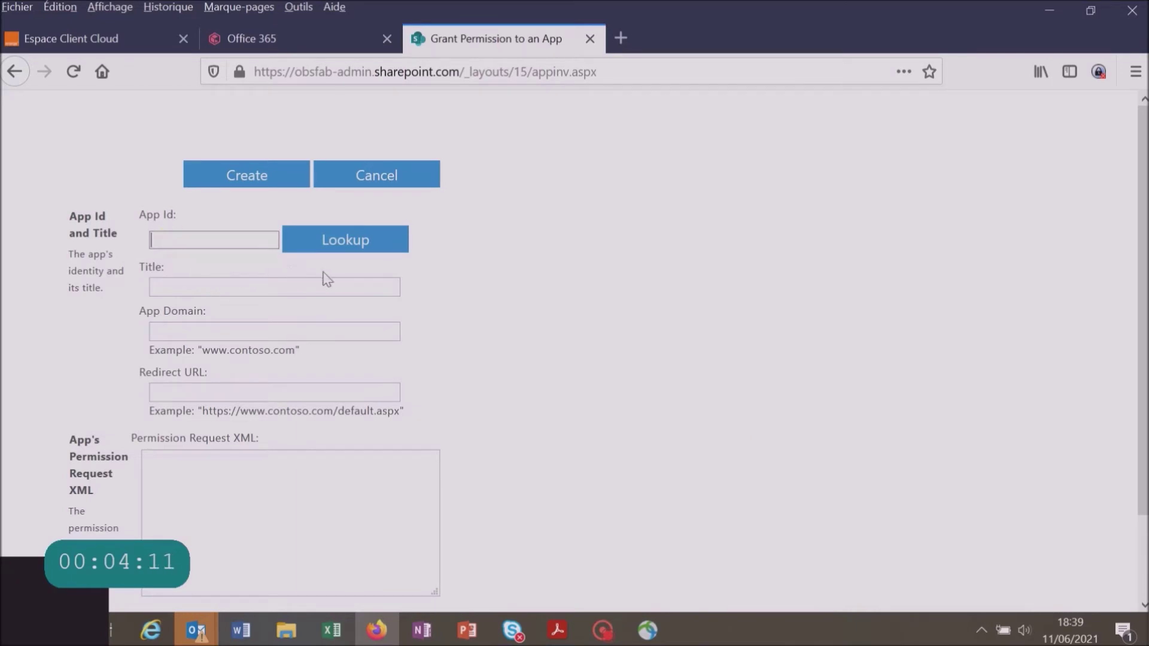
pyautogui.hotkey('ctrl', 'v')
pyautogui.click(322, 237)
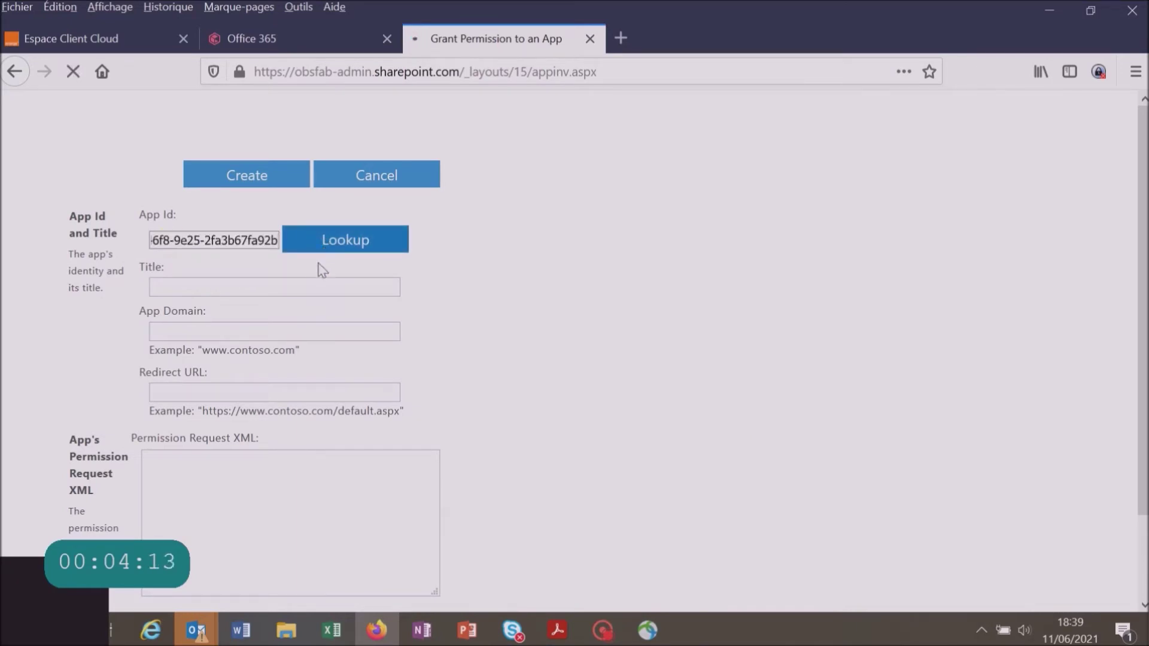
pyautogui.click(179, 332)
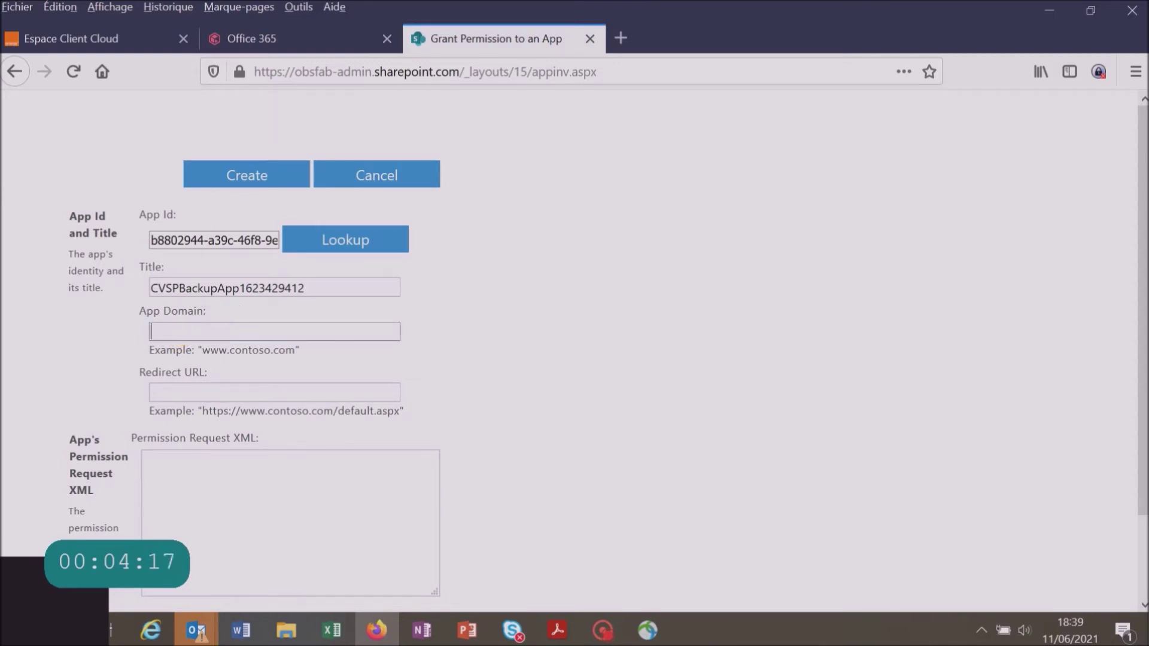
pyautogui.click(296, 38)
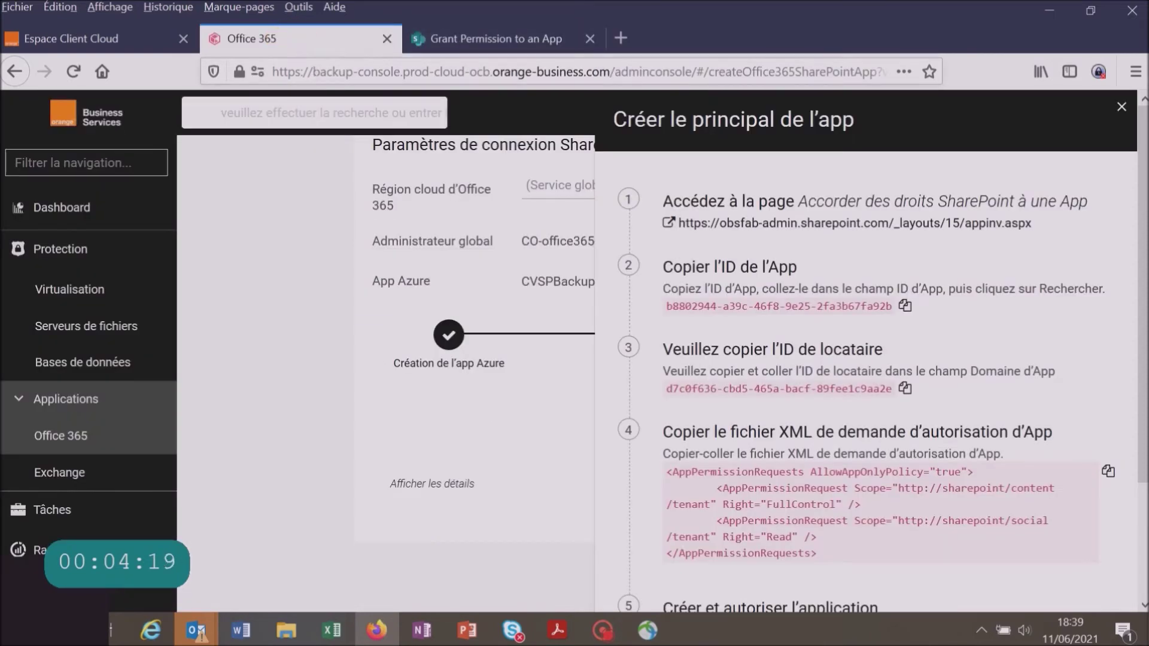
pyautogui.moveTo(313, 71); pyautogui.dragTo(612, 71)
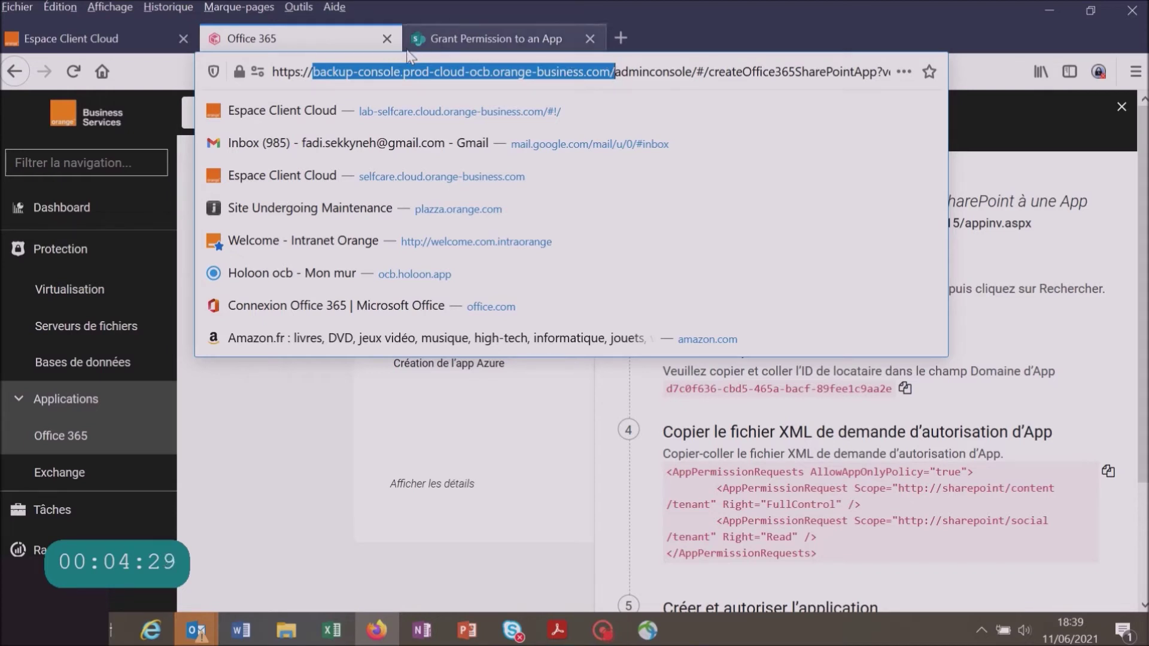
pyautogui.click(508, 40)
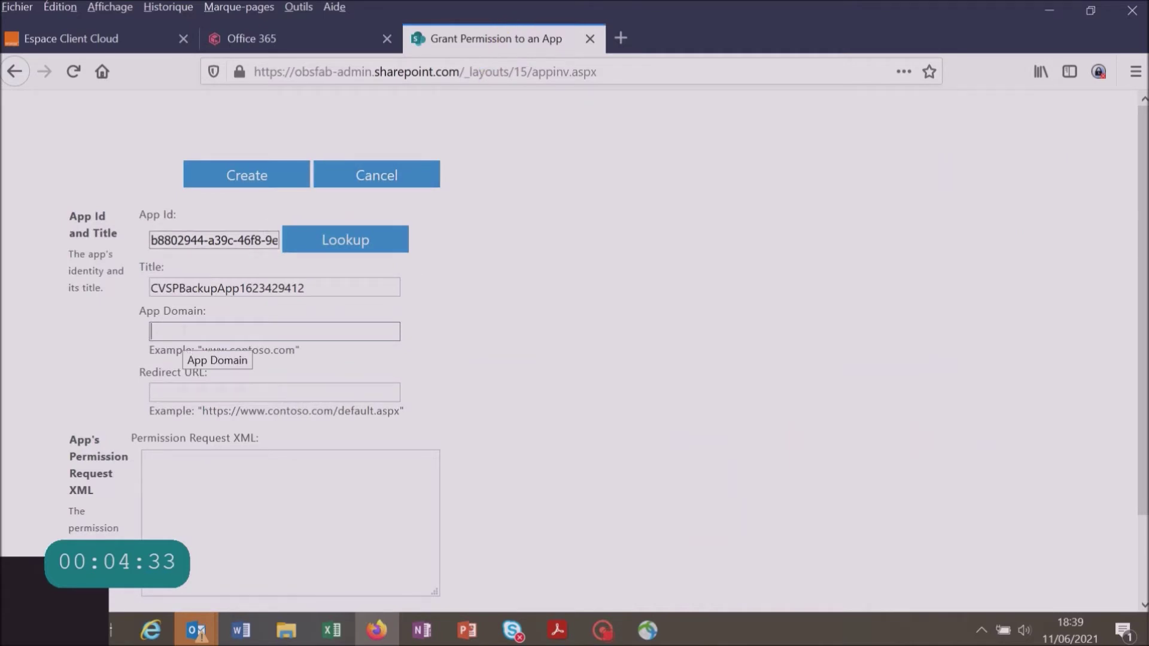
pyautogui.click(180, 333)
pyautogui.write('www')
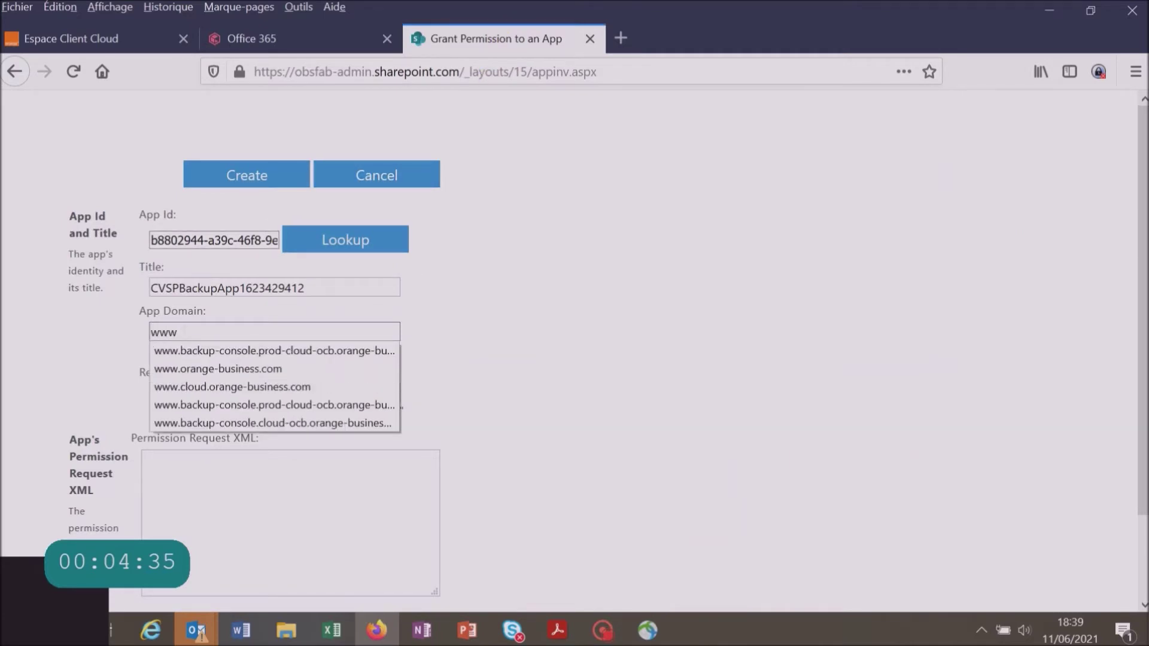
pyautogui.write('.')
pyautogui.hotkey('ctrl', 'v')
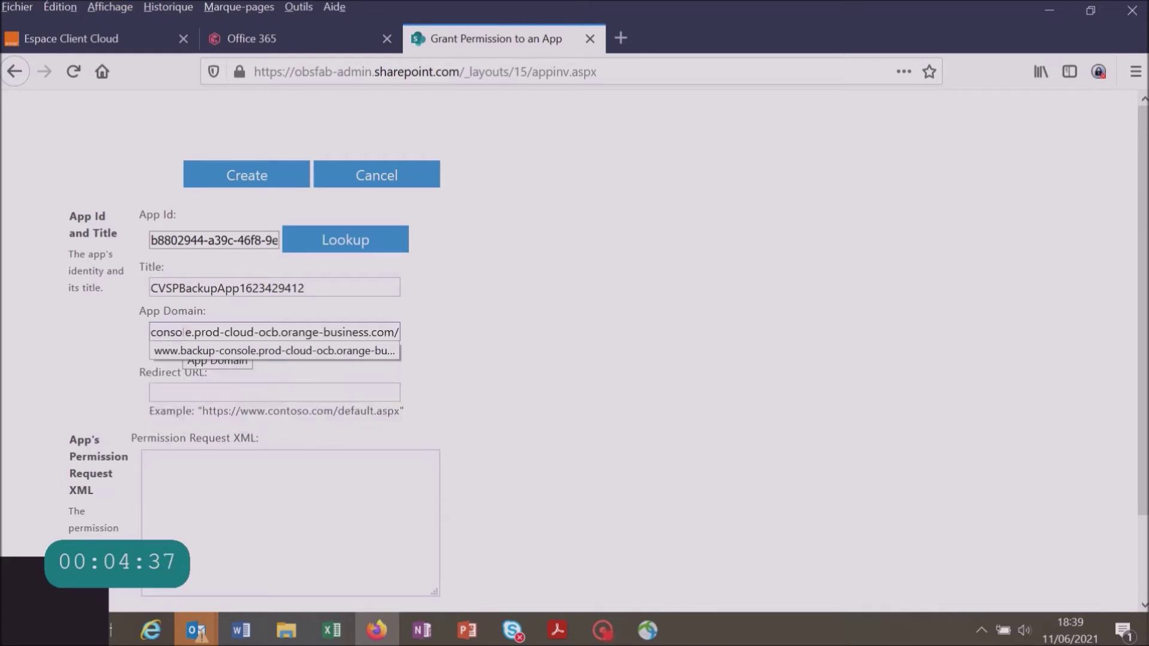
pyautogui.press('Tab')
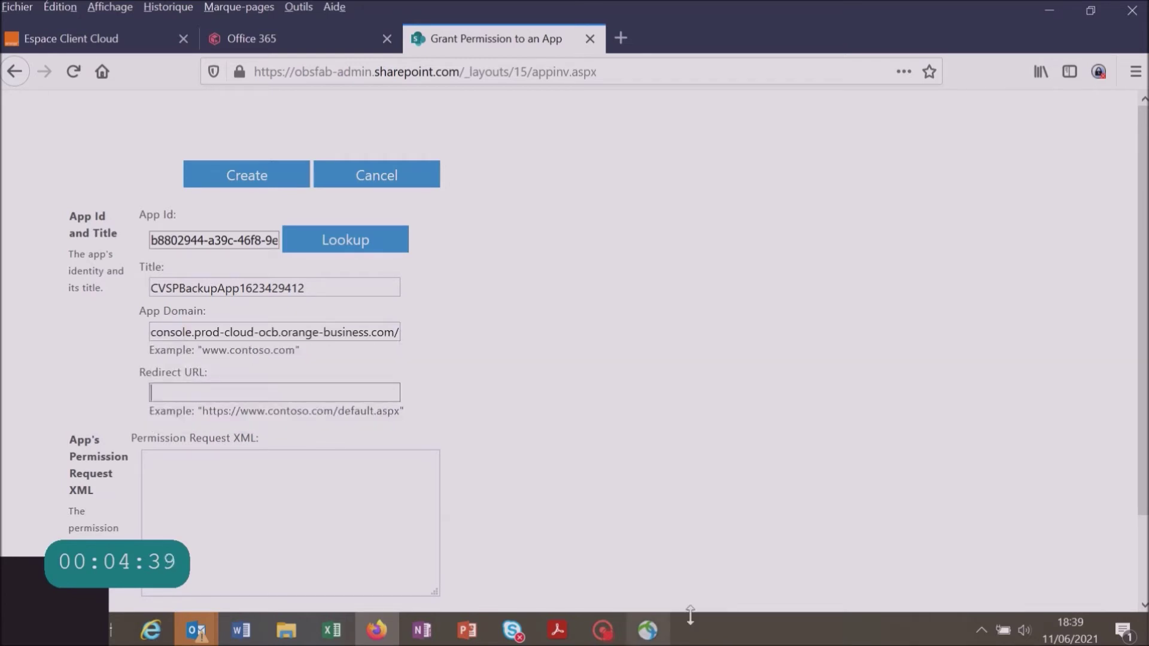
pyautogui.click(225, 390)
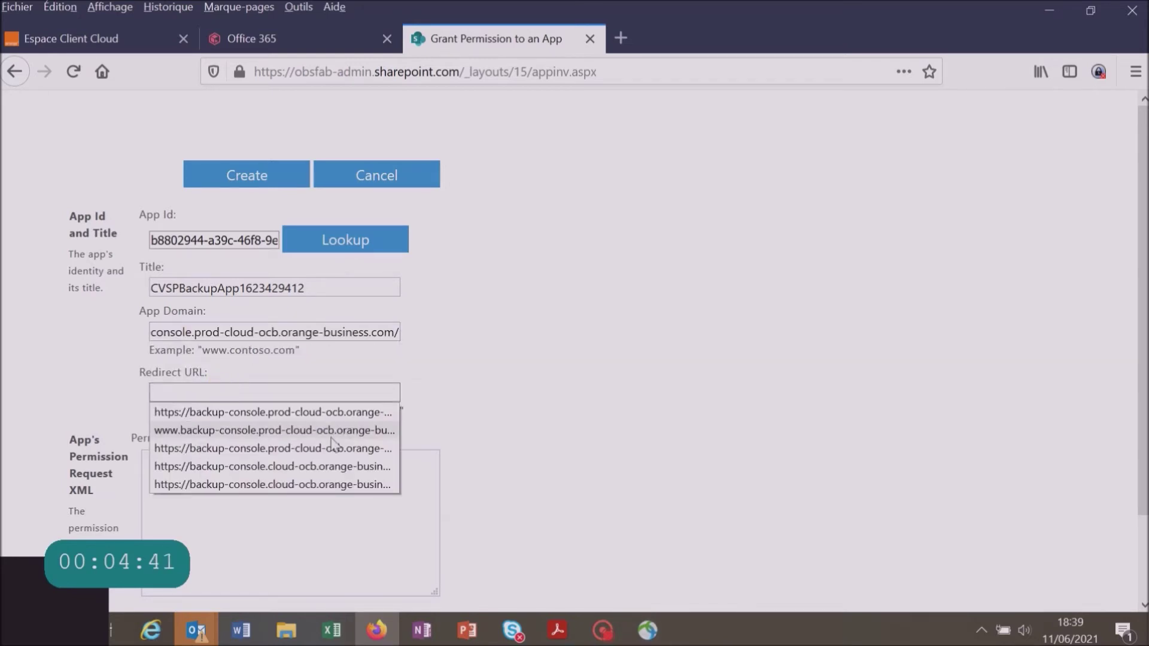
pyautogui.click(321, 31)
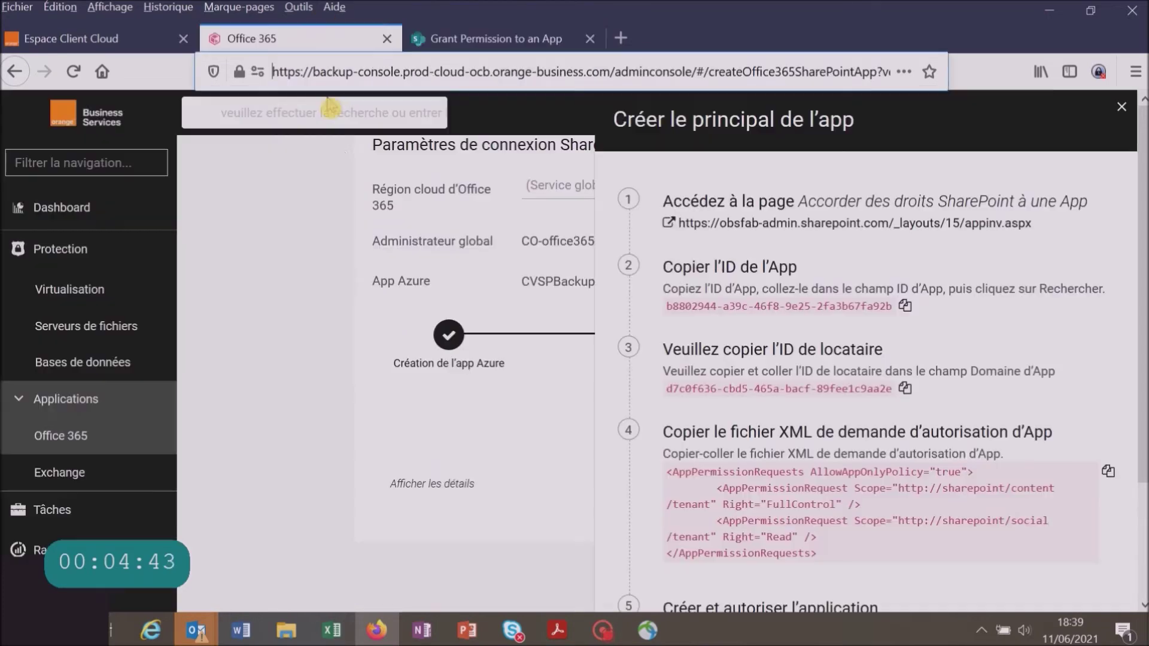
pyautogui.moveTo(272, 72); pyautogui.dragTo(689, 71)
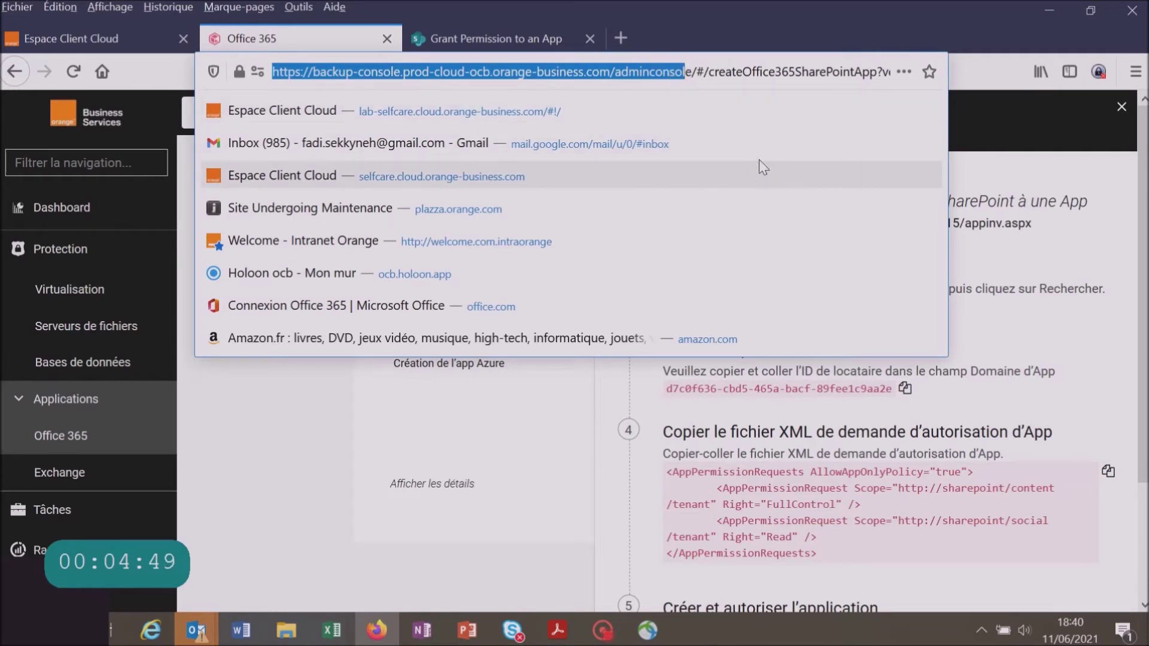
pyautogui.hotkey('shift', 'Right')
pyautogui.click(478, 43)
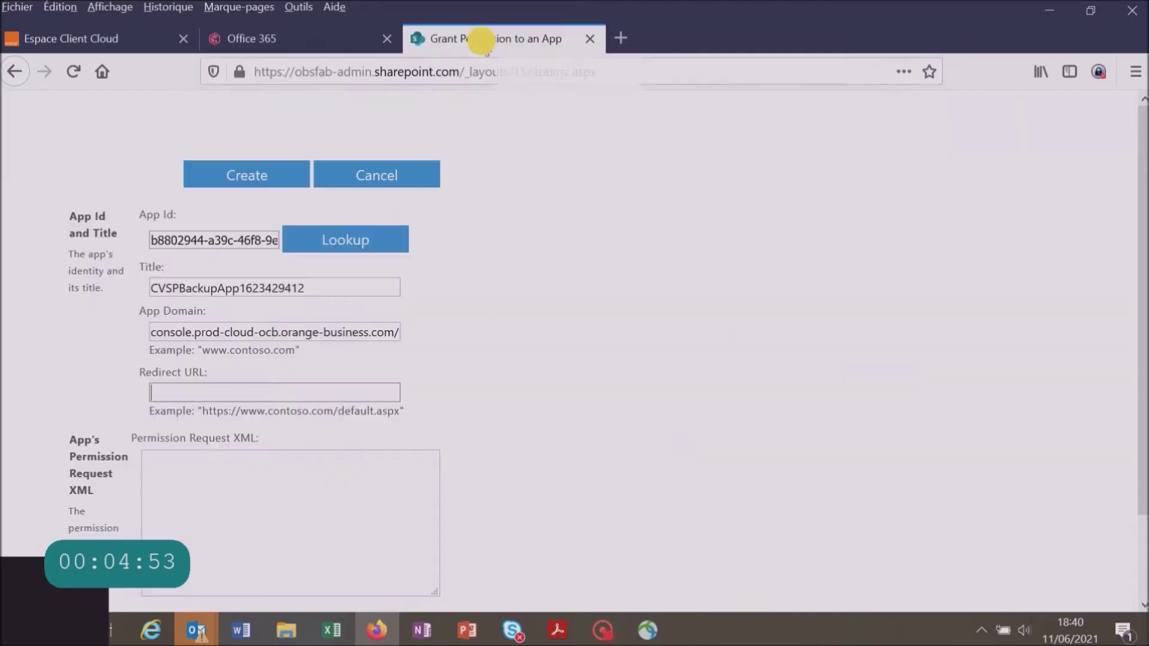
pyautogui.click(202, 394)
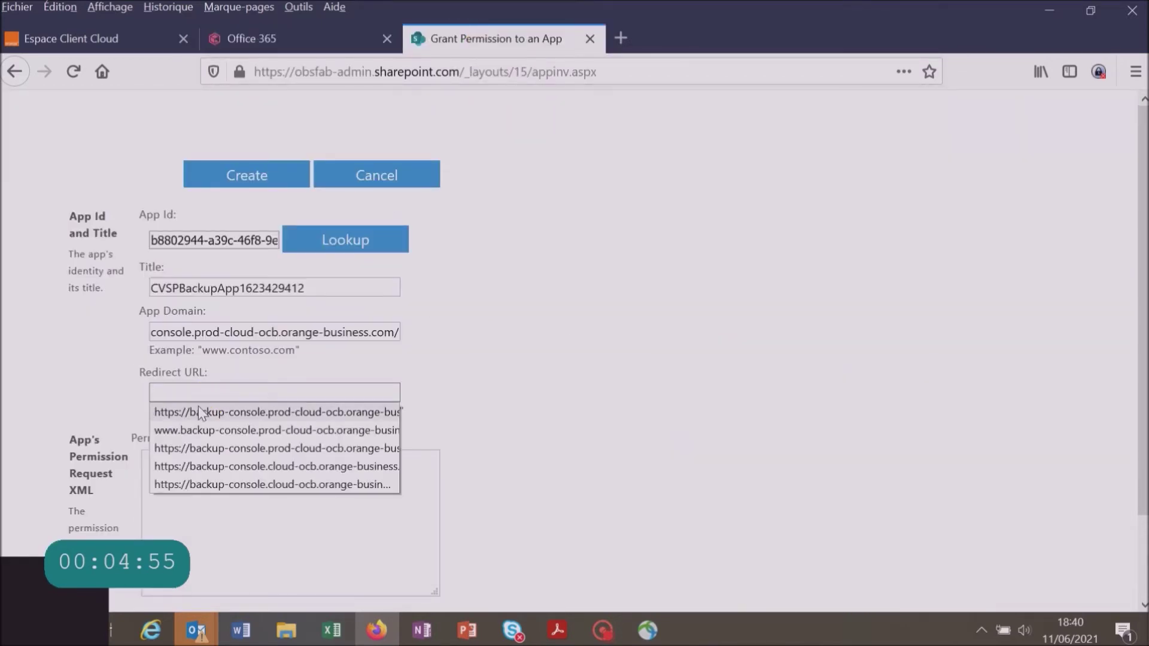
pyautogui.click(200, 413)
# Fill the Permission Request XML with the authorization XML copied from the backup console, and create and trust the app in SharePoint
pyautogui.click(215, 504)
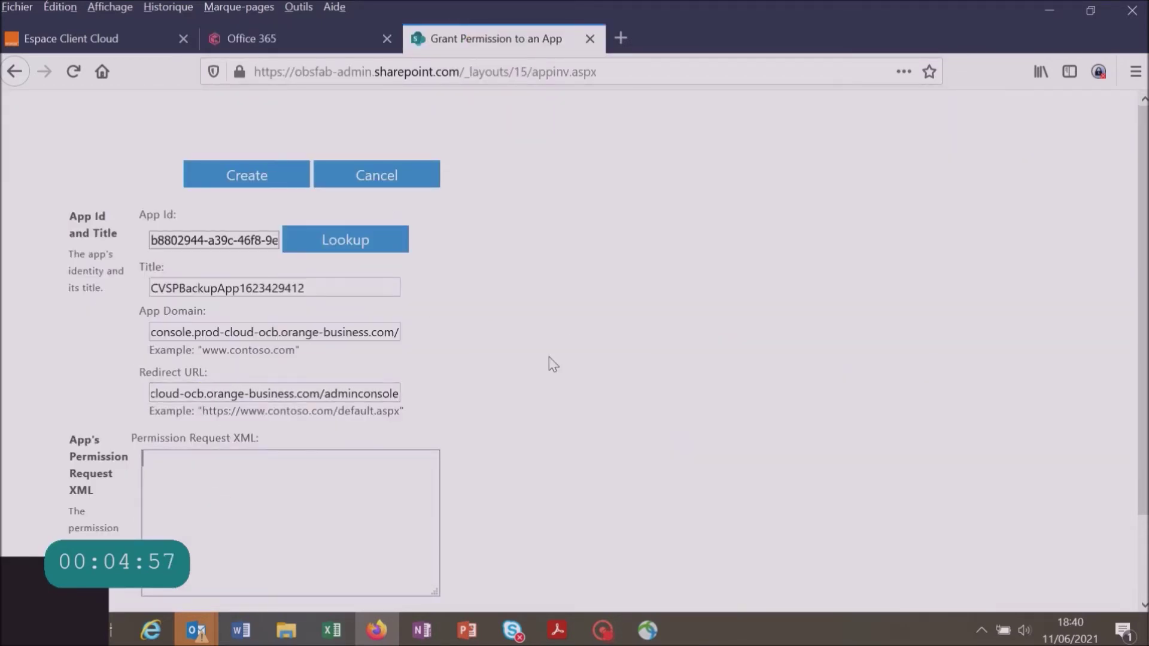
pyautogui.click(290, 45)
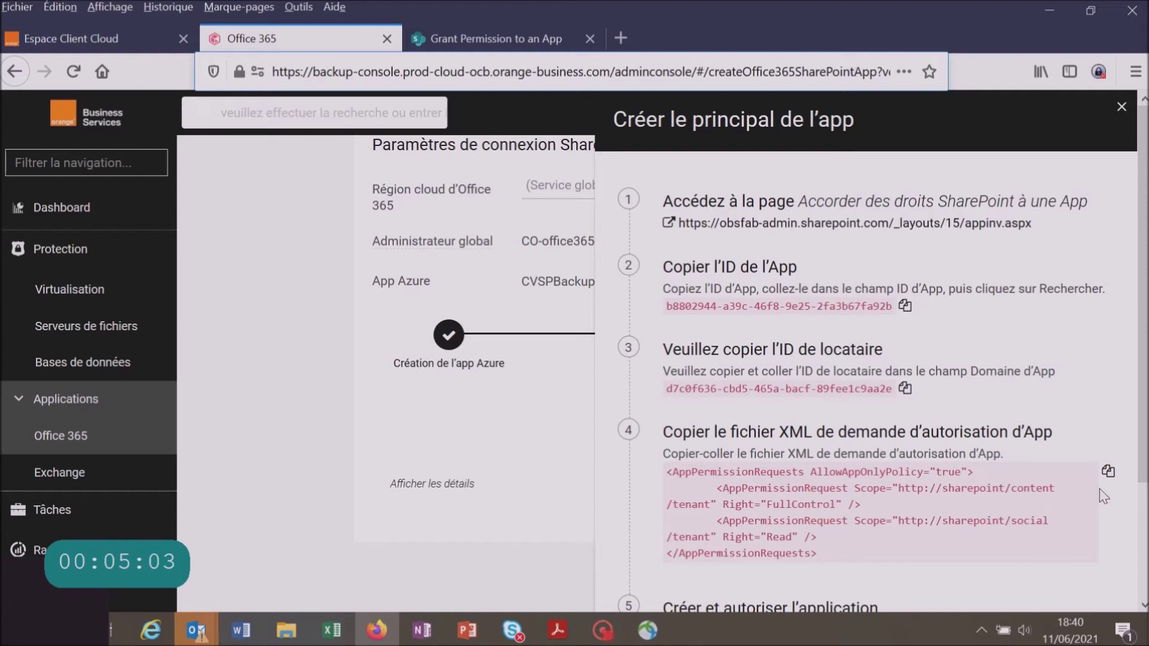
pyautogui.click(1108, 472)
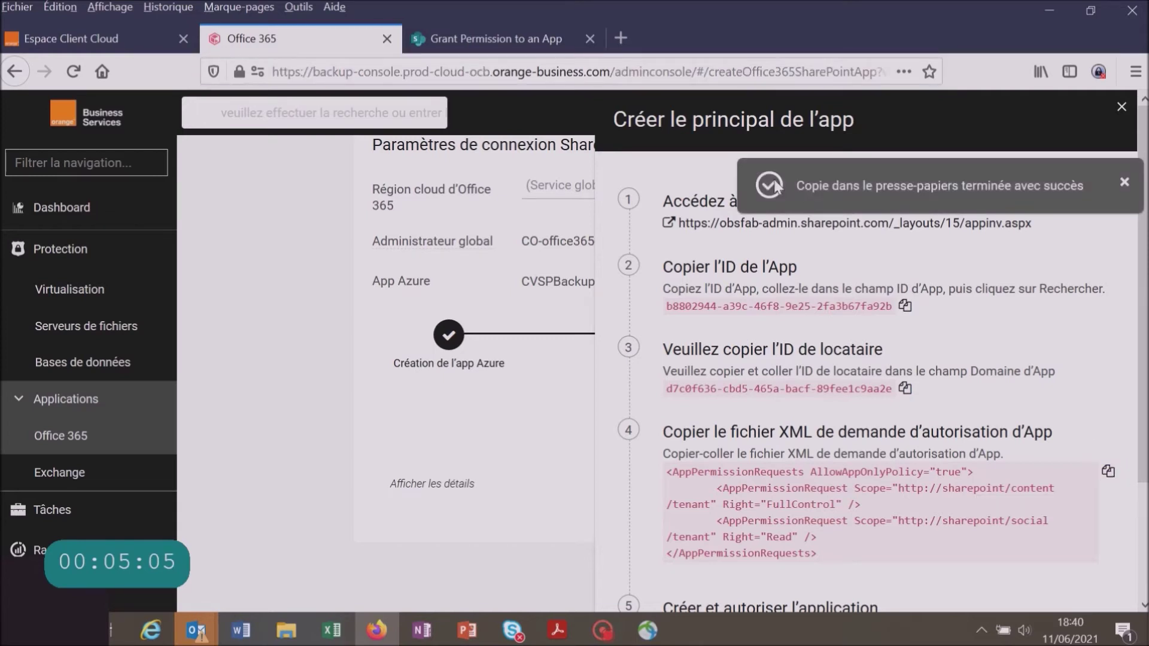
pyautogui.click(527, 39)
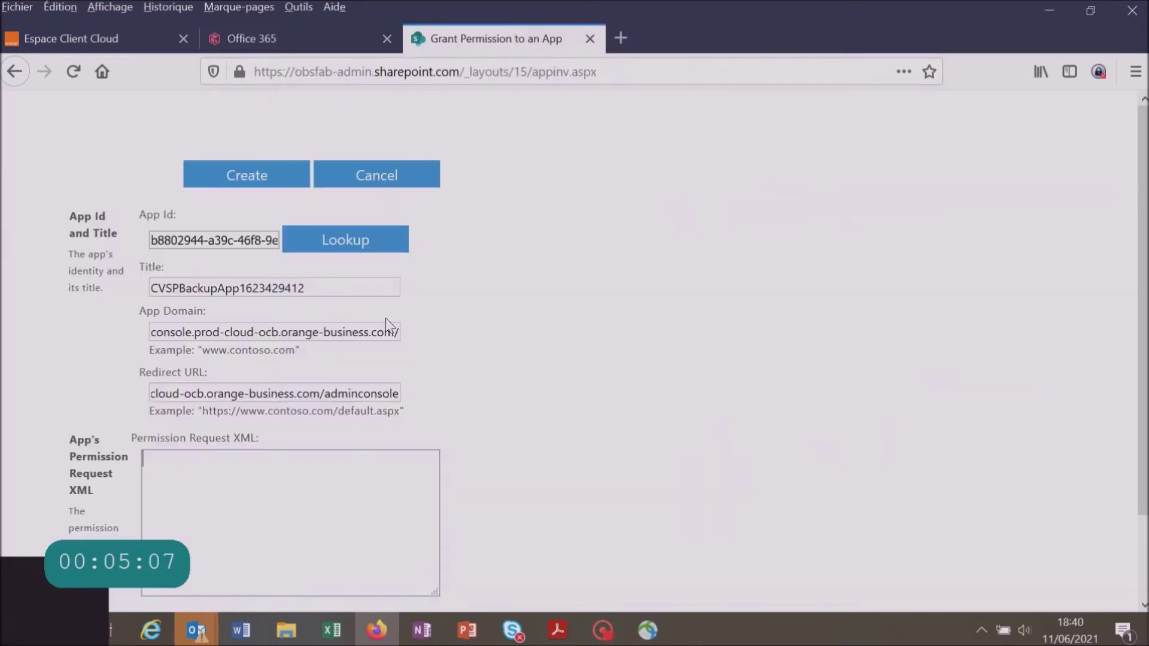
pyautogui.click(227, 507)
pyautogui.hotkey('ctrl', 'v')
pyautogui.scroll(-3, 372, 537)
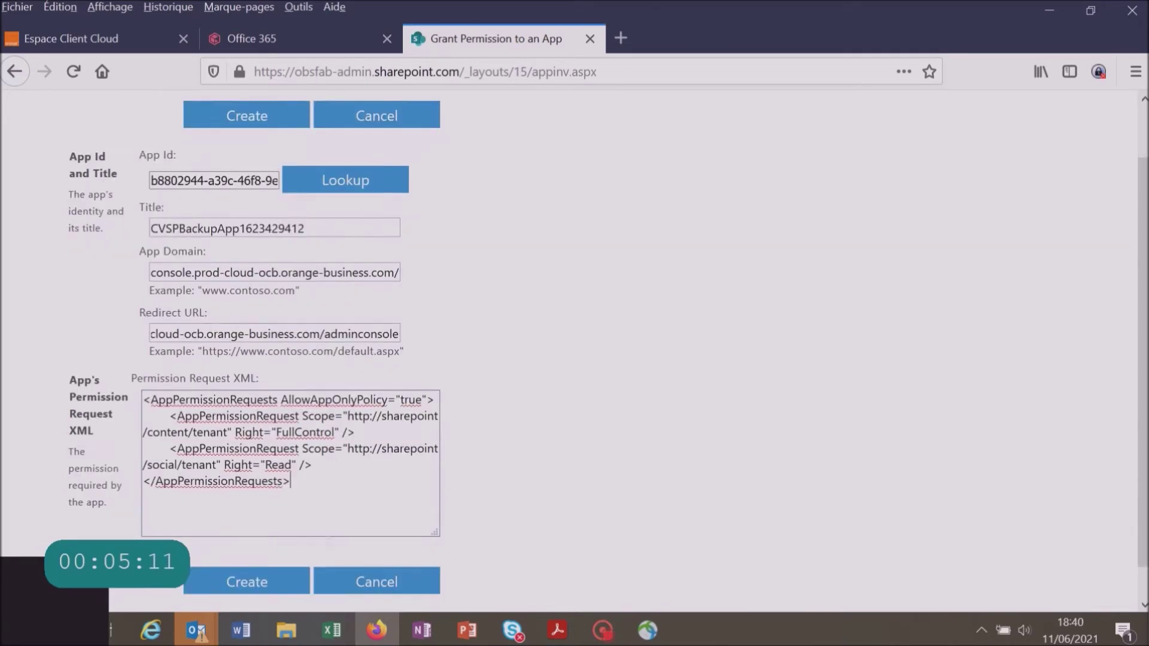
pyautogui.click(220, 547)
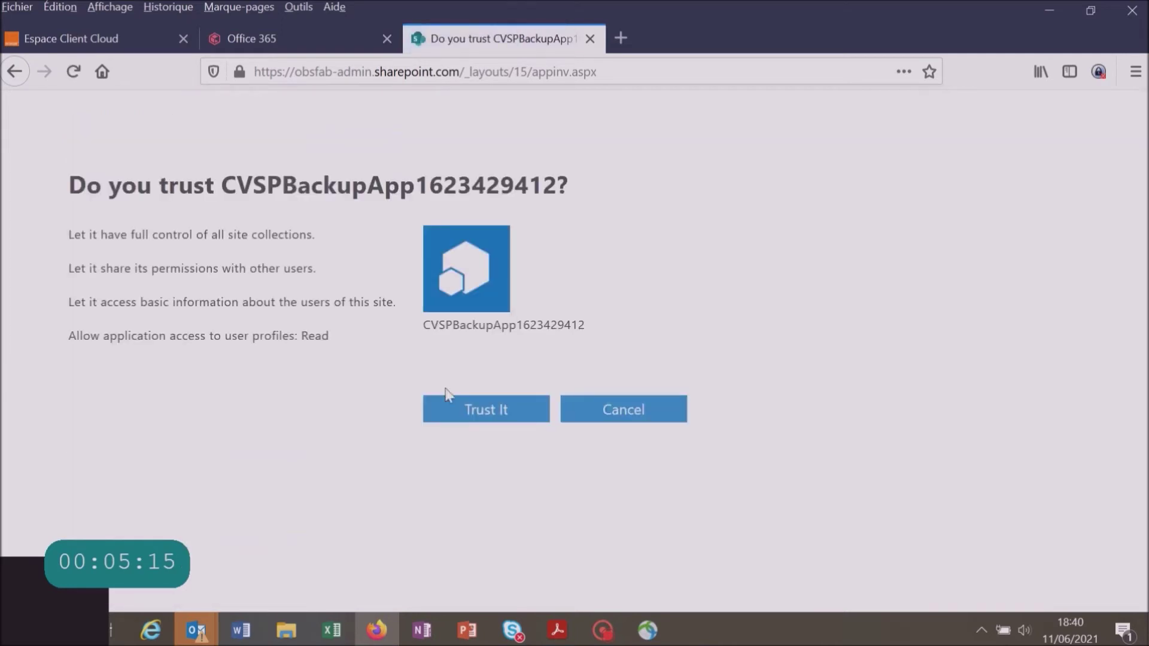
pyautogui.click(482, 417)
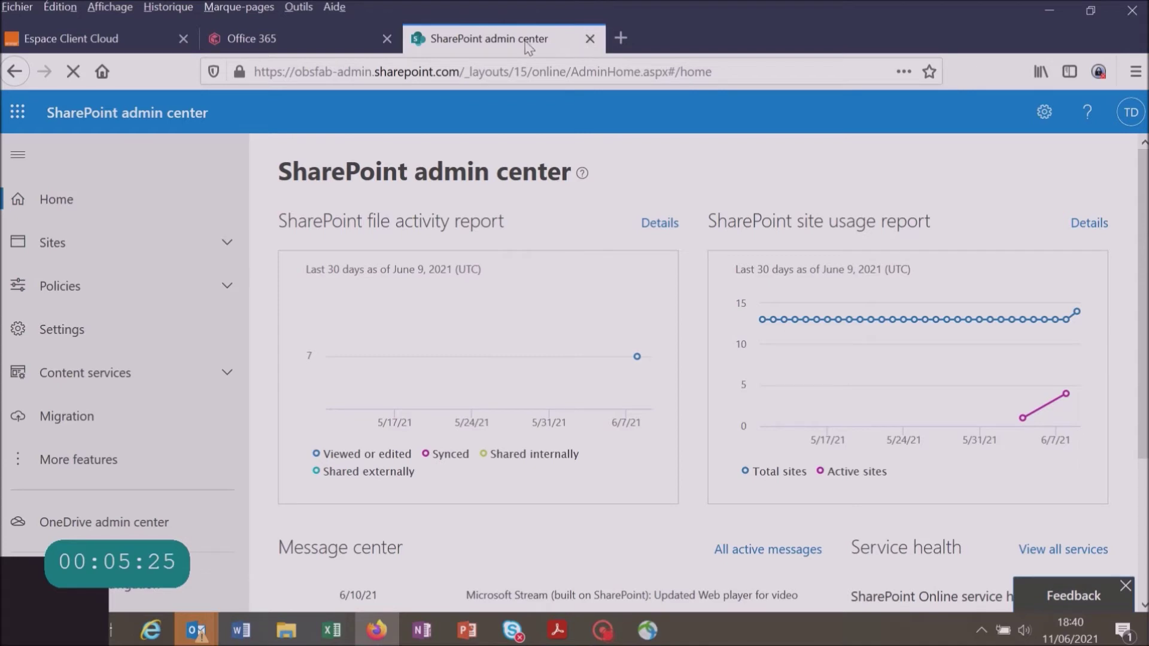
# Save the app principal in the backup console, confirming its approval with Oui, and create the SharePoint backup app
pyautogui.click(344, 40)
pyautogui.scroll(-3, 993, 342)
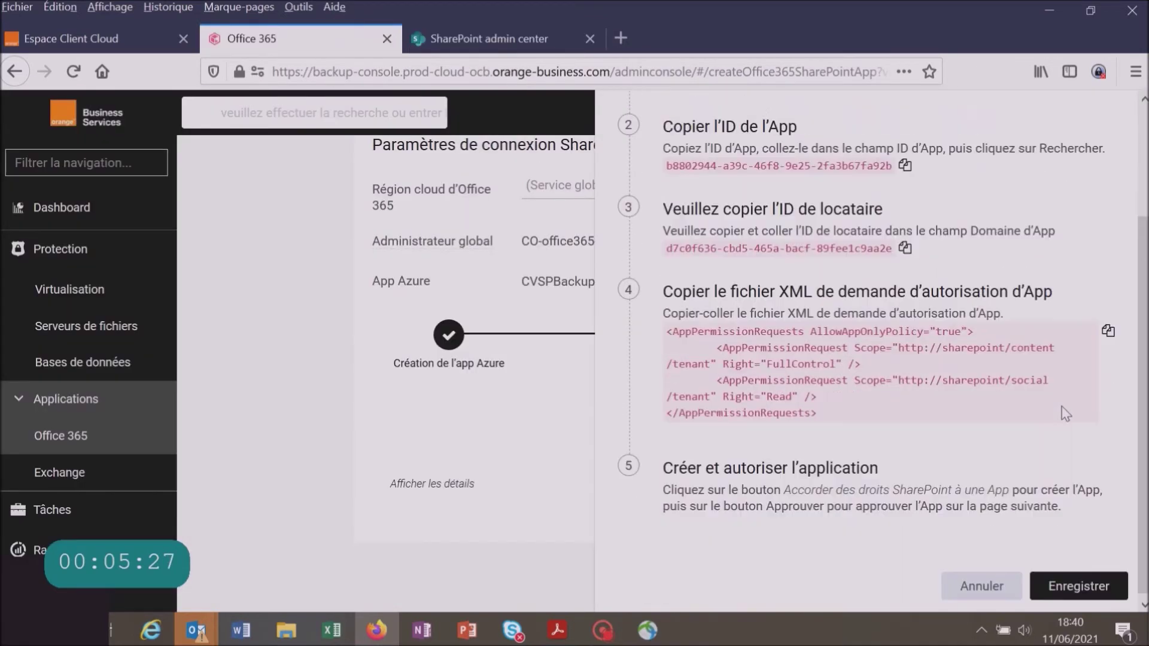
pyautogui.click(1067, 589)
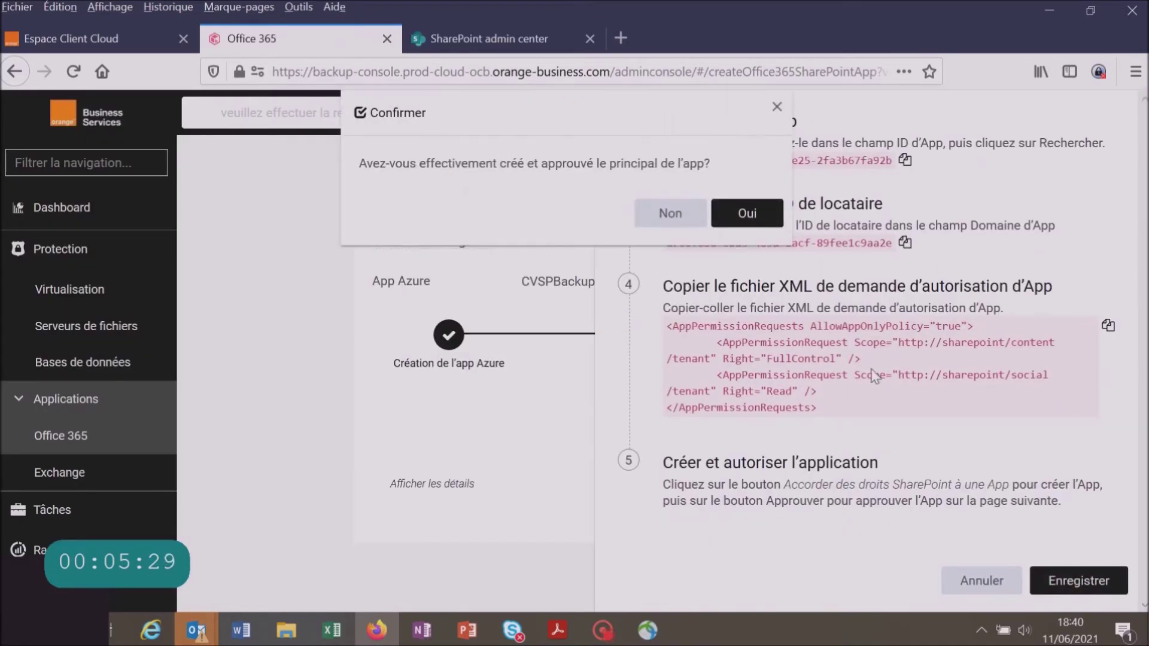
pyautogui.click(743, 211)
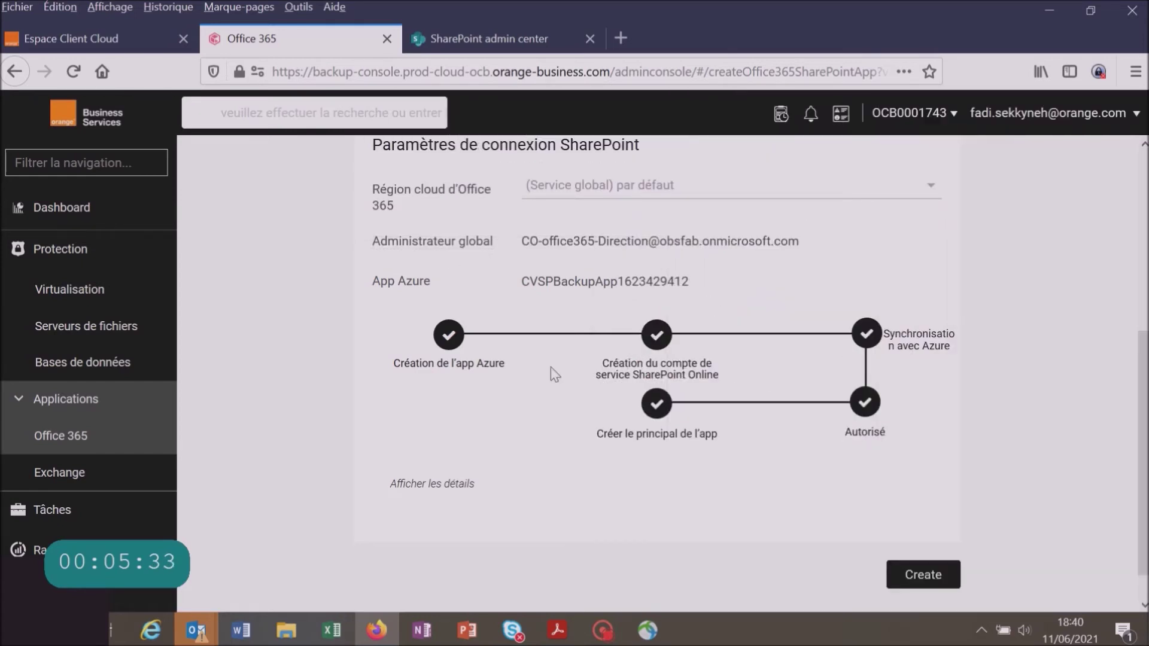
pyautogui.click(928, 576)
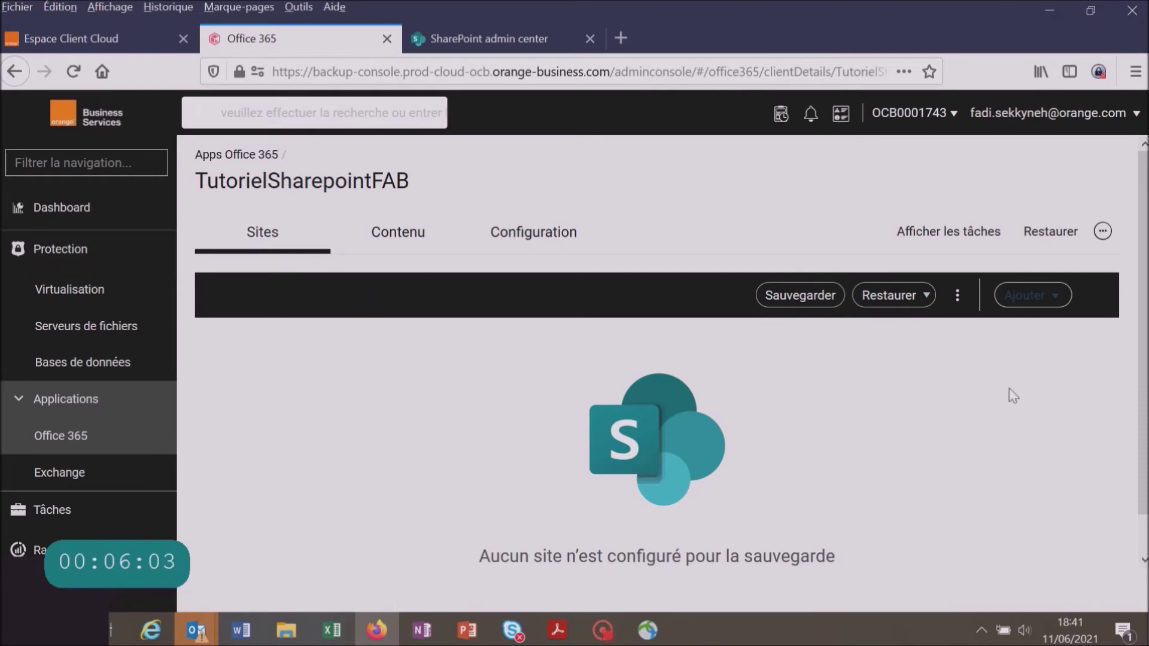
# Open the form for adding sites to TutorielSharepointFAB and review its discovery cache information and site list options
pyautogui.click(1025, 297)
pyautogui.click(1021, 337)
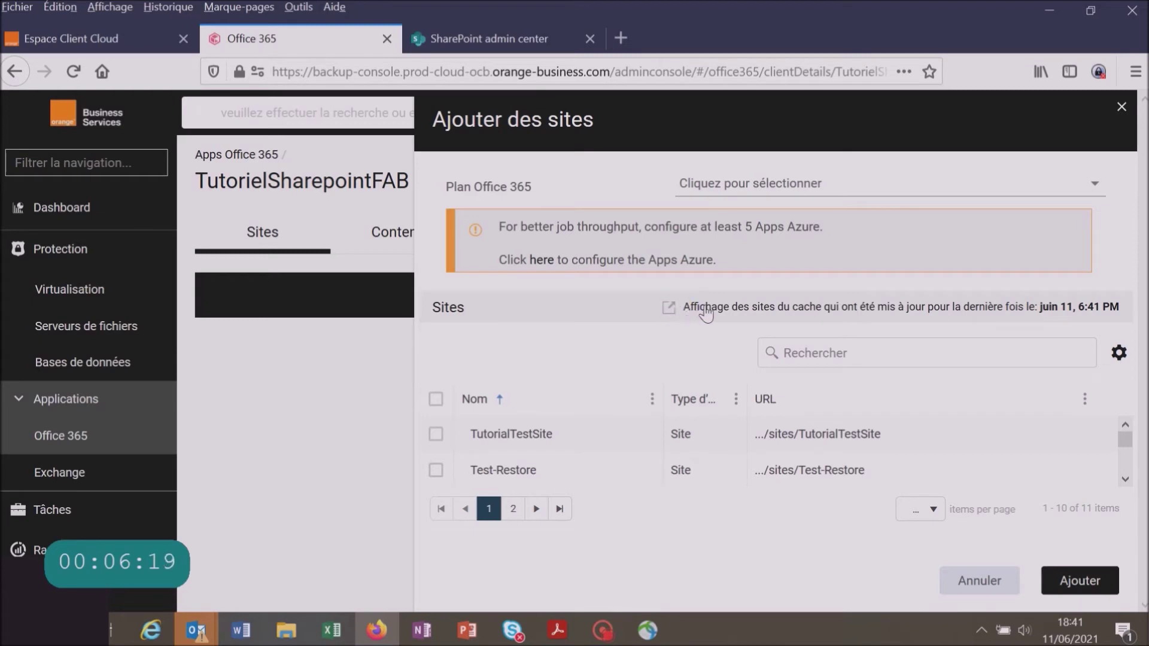
pyautogui.click(743, 307)
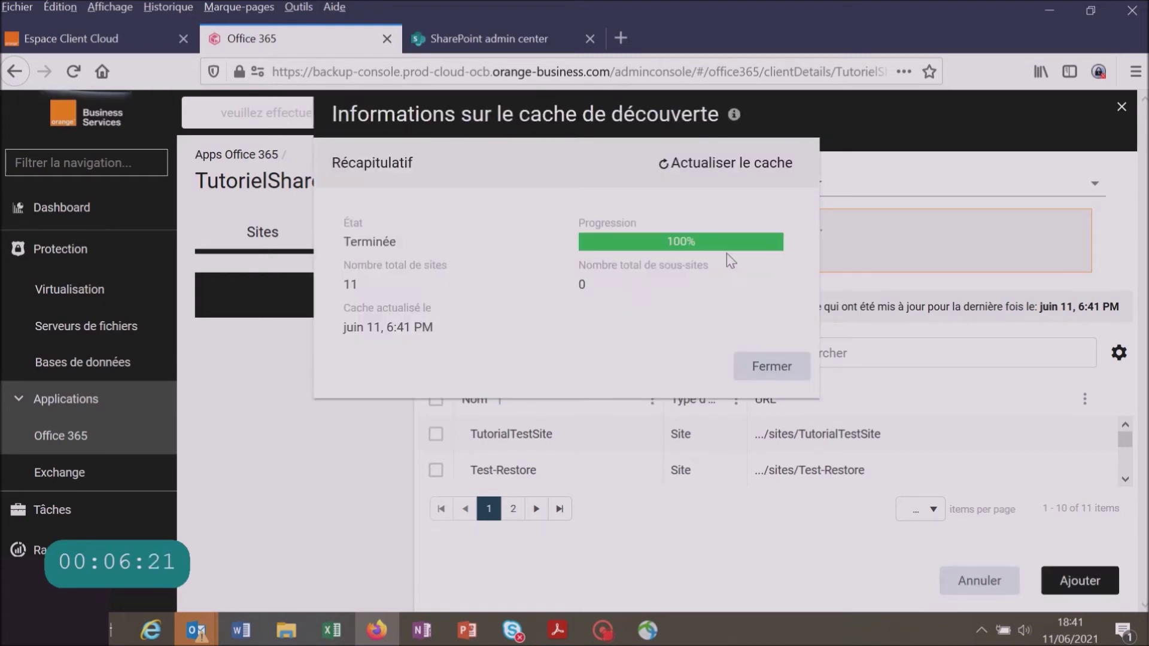
pyautogui.click(706, 170)
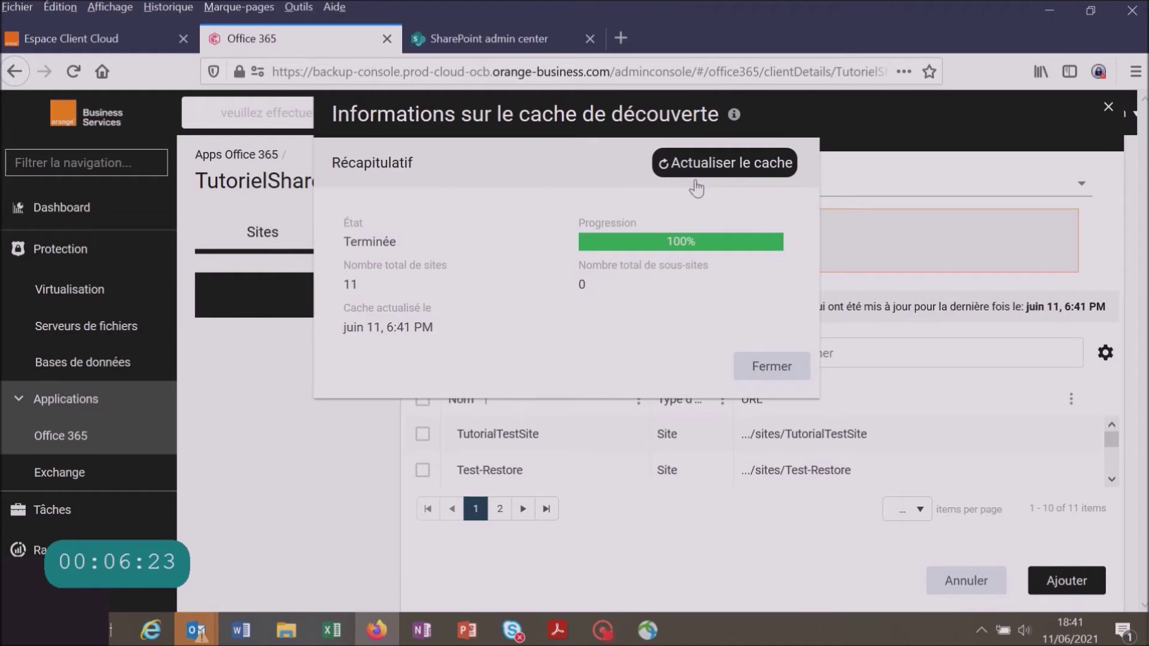
pyautogui.click(767, 365)
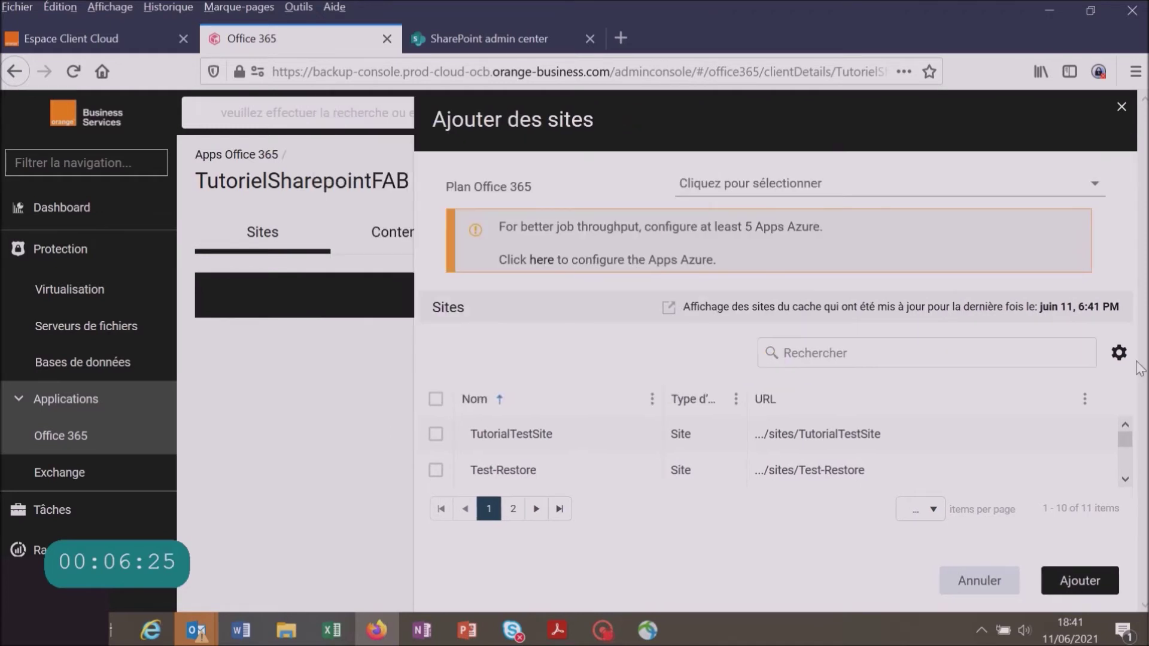
pyautogui.click(1118, 356)
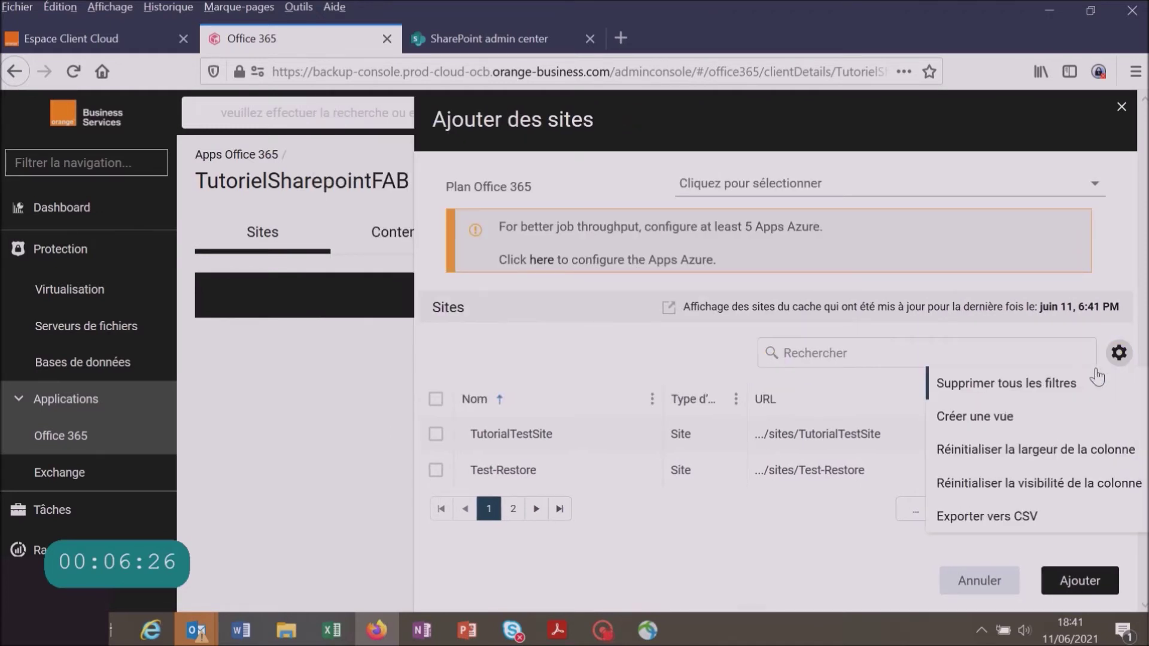
pyautogui.click(1054, 394)
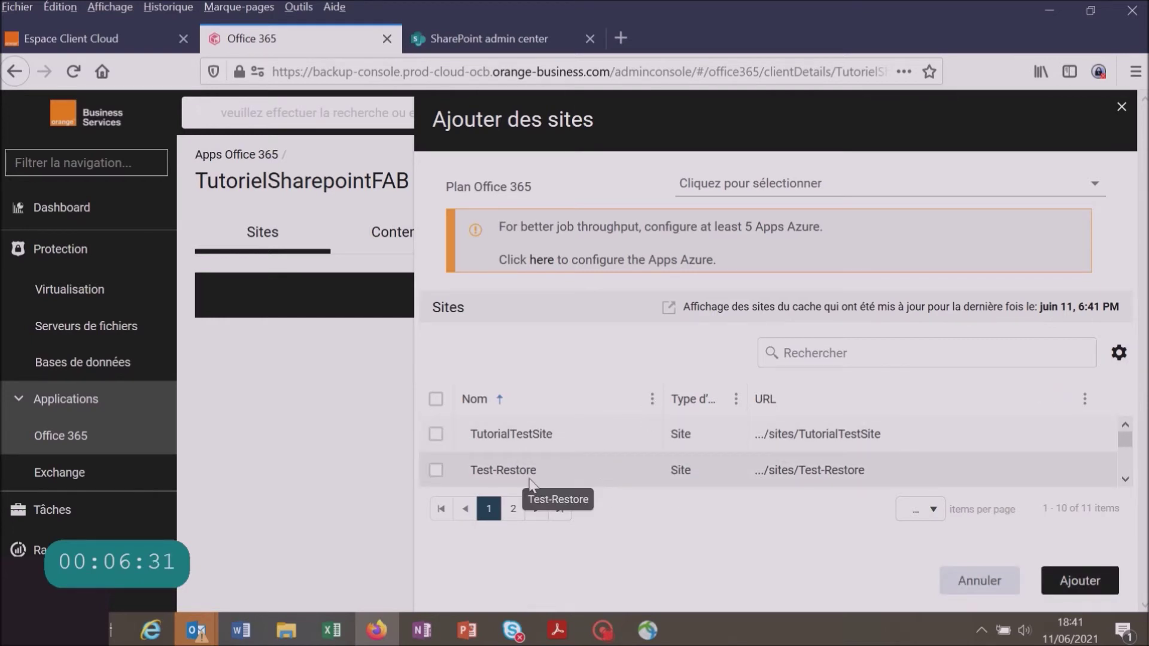
# Add TutorialTestSite to the backup app with the Office 365 plan FE-UNIVERSAL-O365-90days-PARIS
pyautogui.click(436, 436)
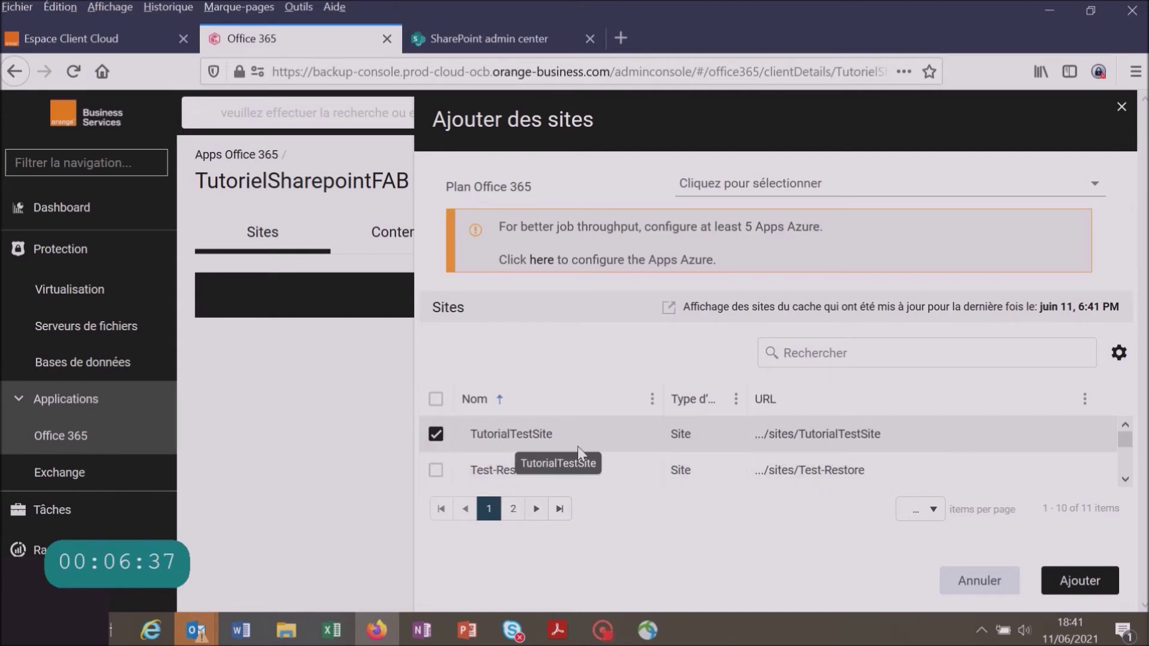
pyautogui.click(1091, 187)
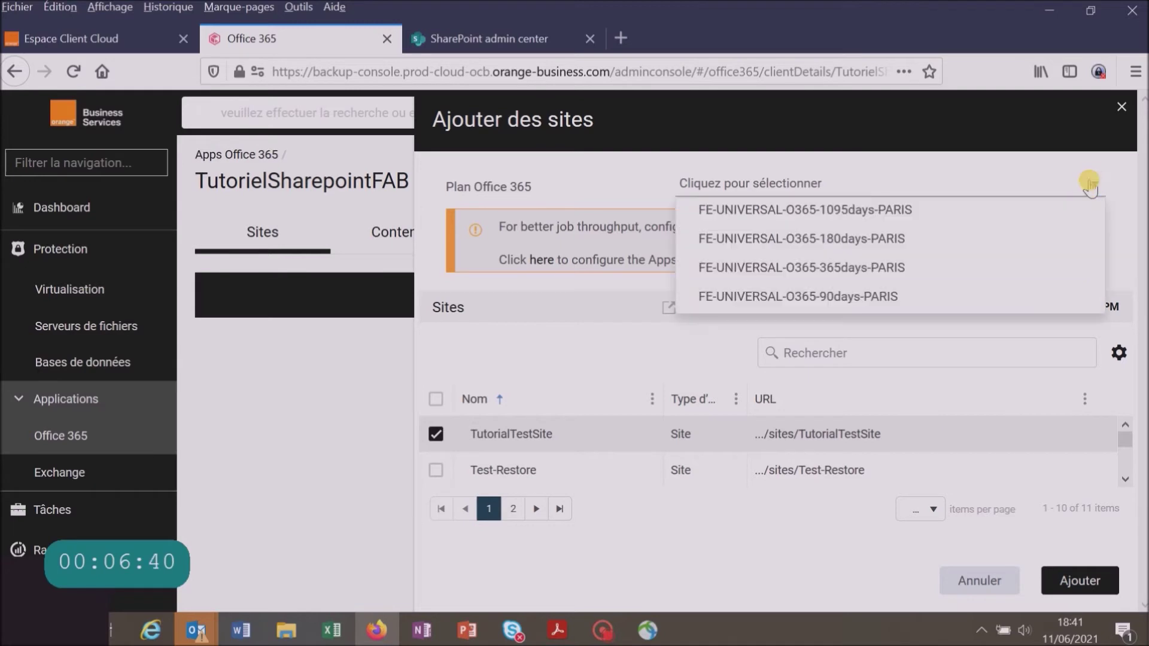
pyautogui.click(848, 299)
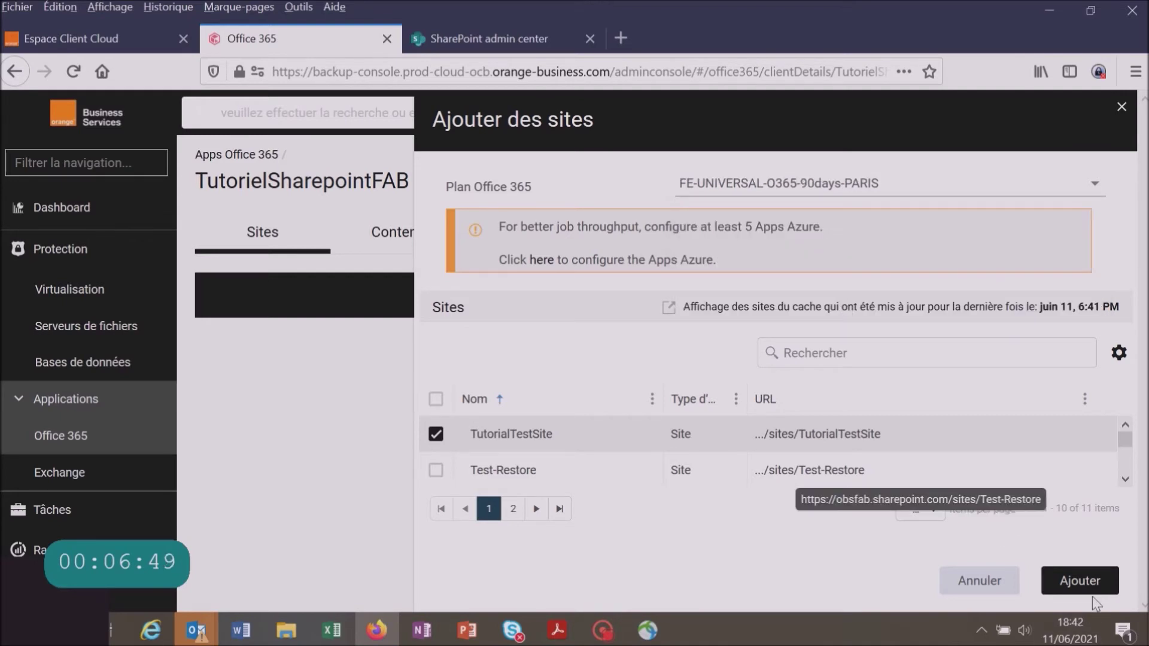
pyautogui.click(1078, 586)
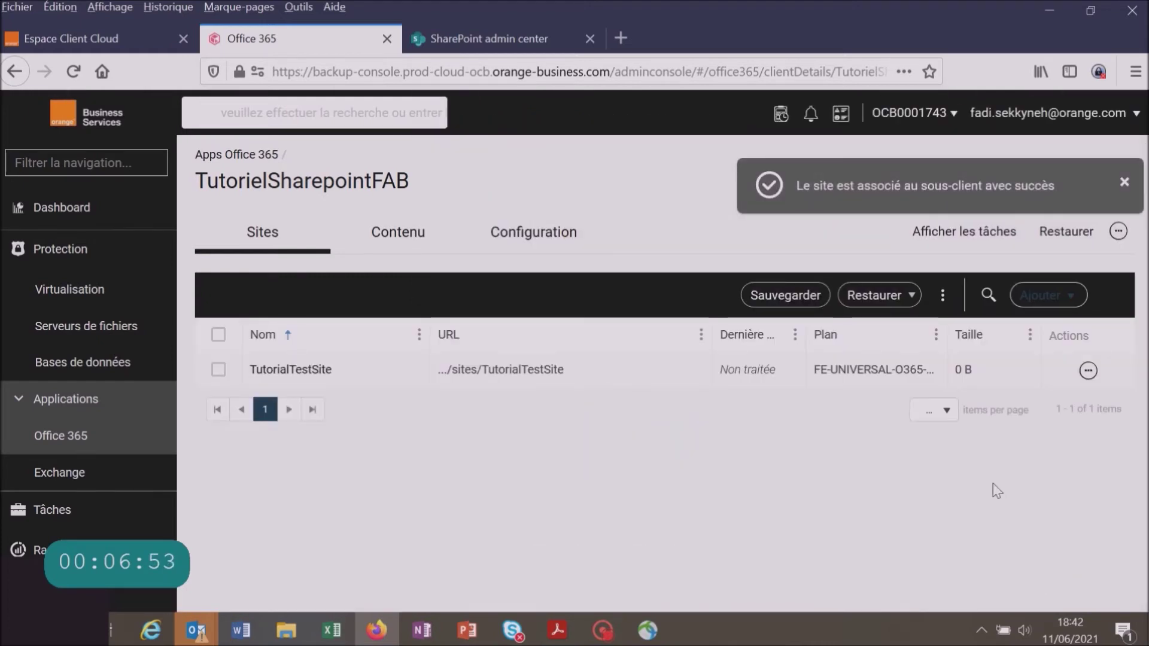
# Add the Test-Restore site to the backup app with the Office 365 plan FE-UNIVERSAL-O365-180days-PARIS
pyautogui.click(1040, 296)
pyautogui.click(983, 329)
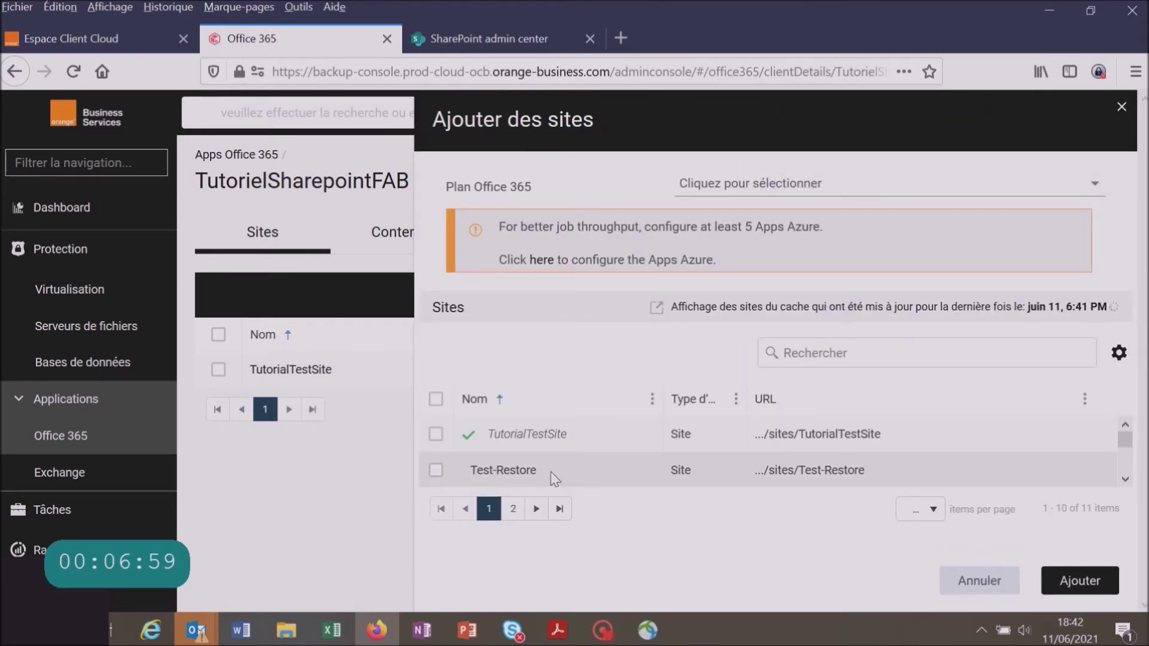
pyautogui.click(438, 471)
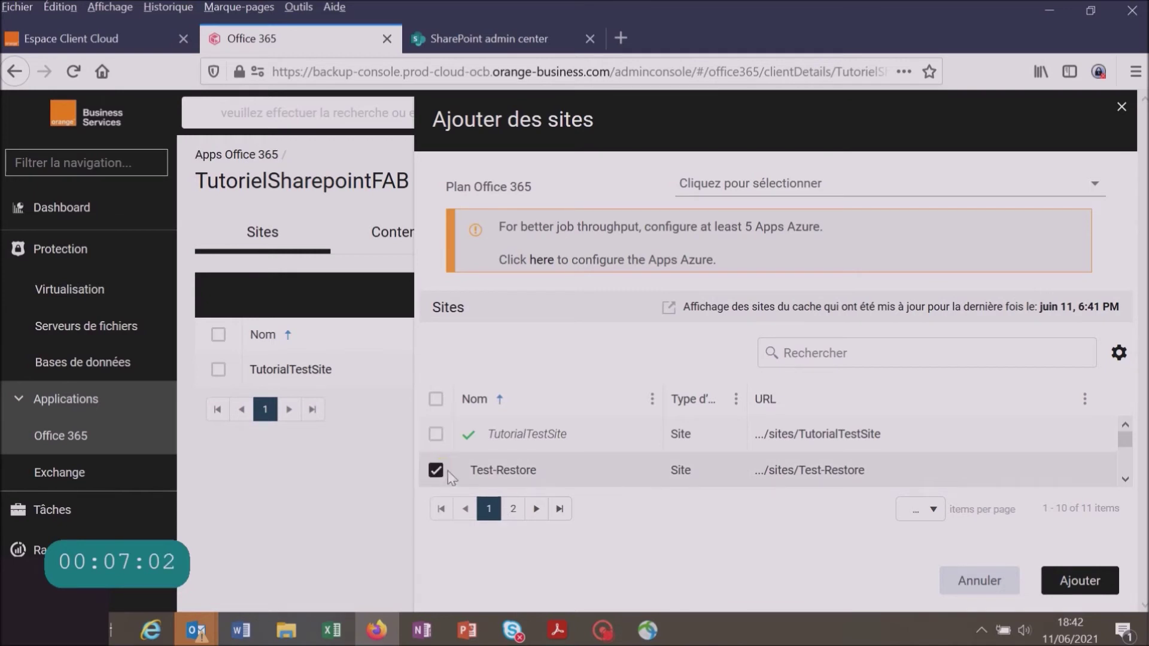
pyautogui.click(1092, 191)
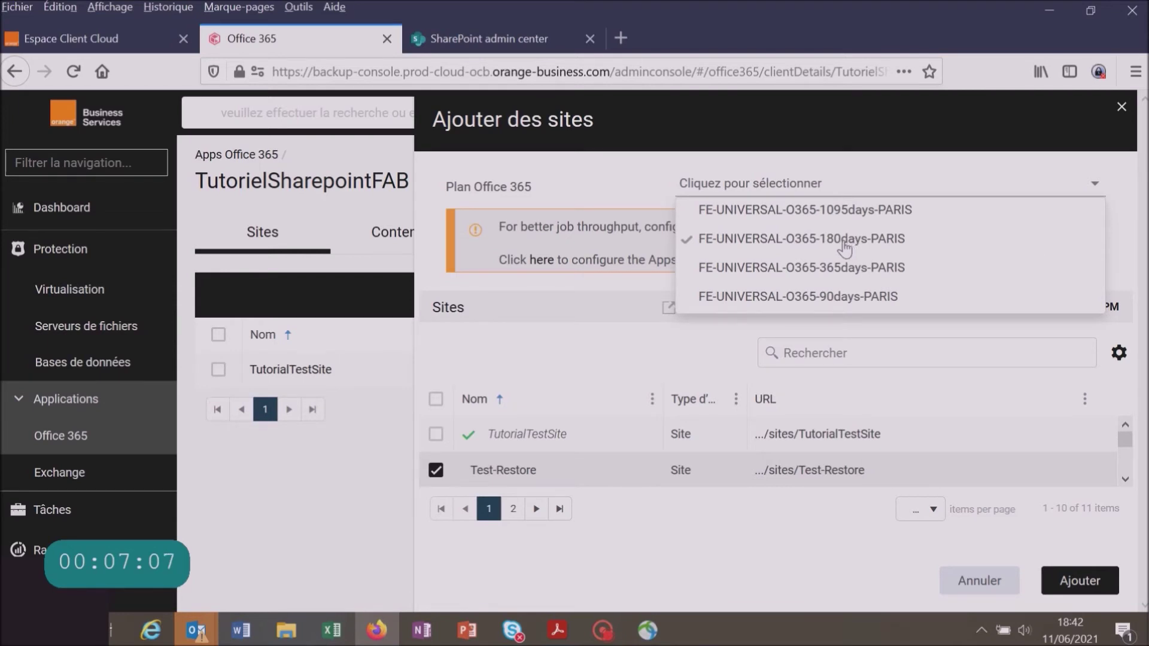
pyautogui.click(812, 243)
pyautogui.click(1079, 586)
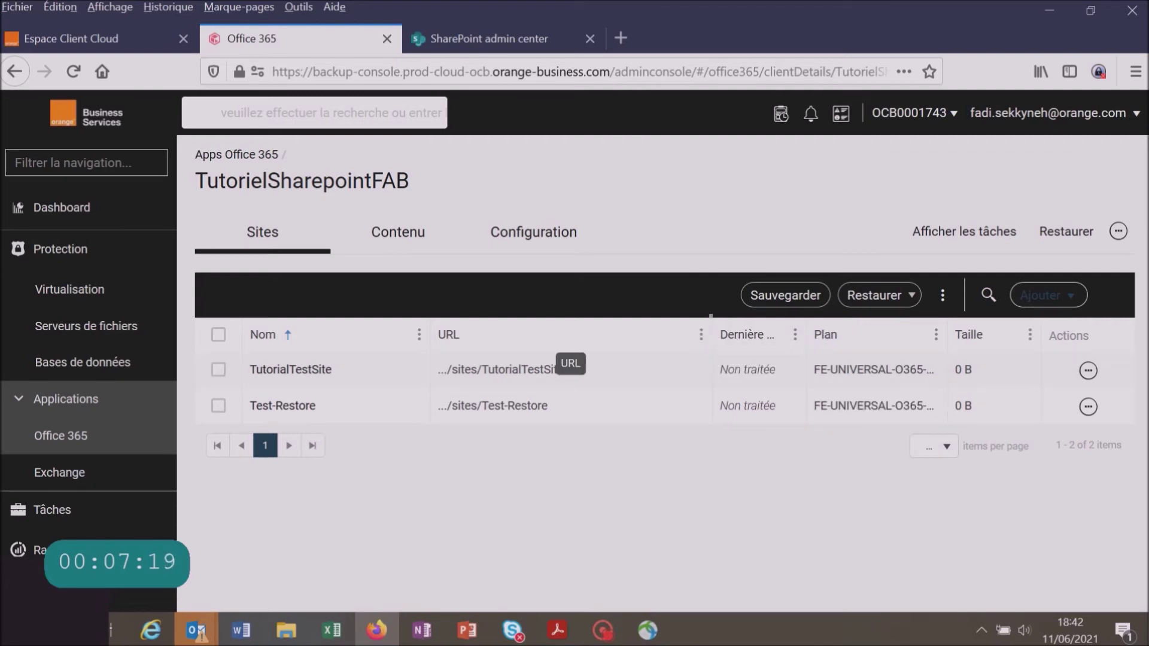
# Examine the site list's columns, its selection of all or single sites, and the actions offered for Test-Restore
pyautogui.click(688, 330)
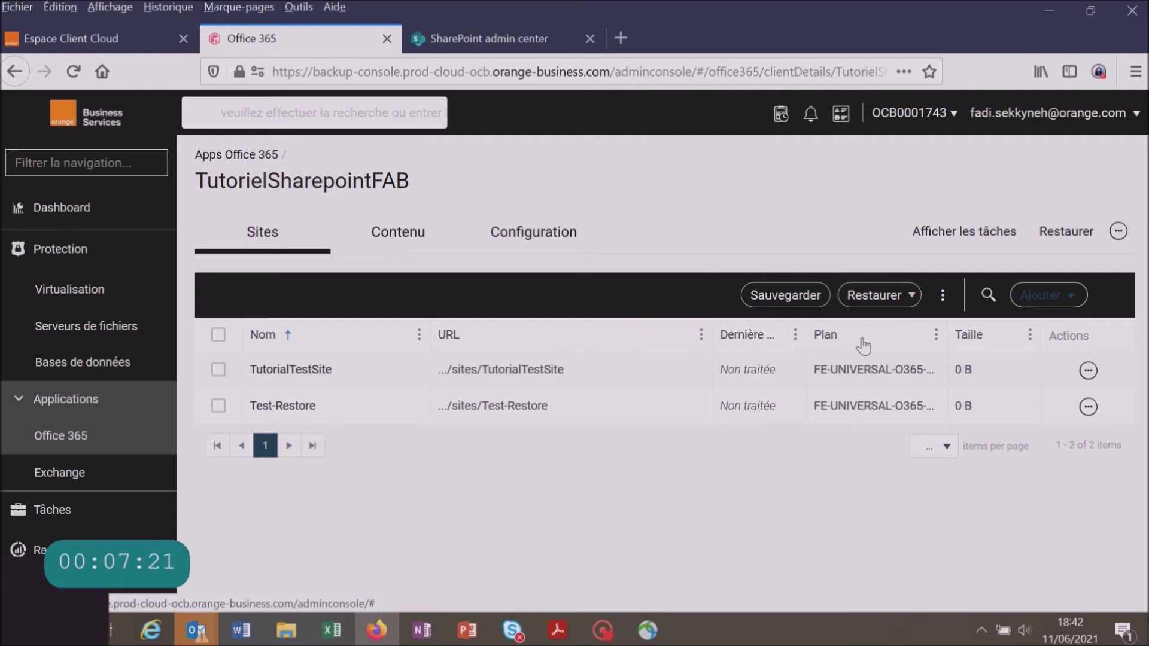
pyautogui.click(608, 327)
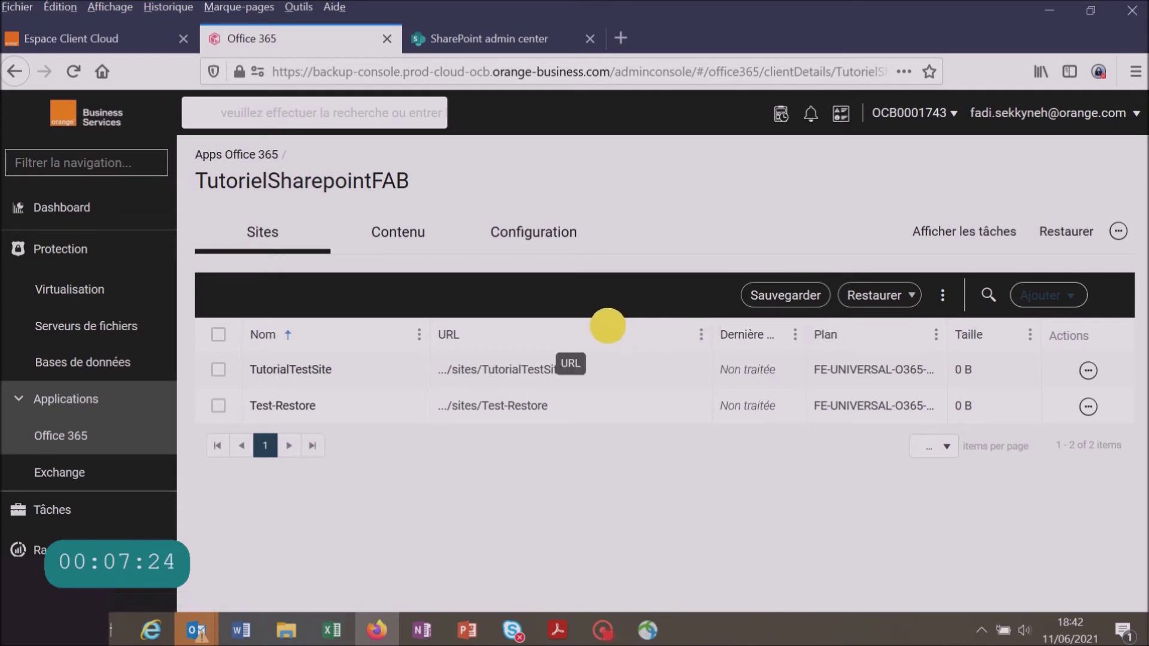
pyautogui.click(692, 353)
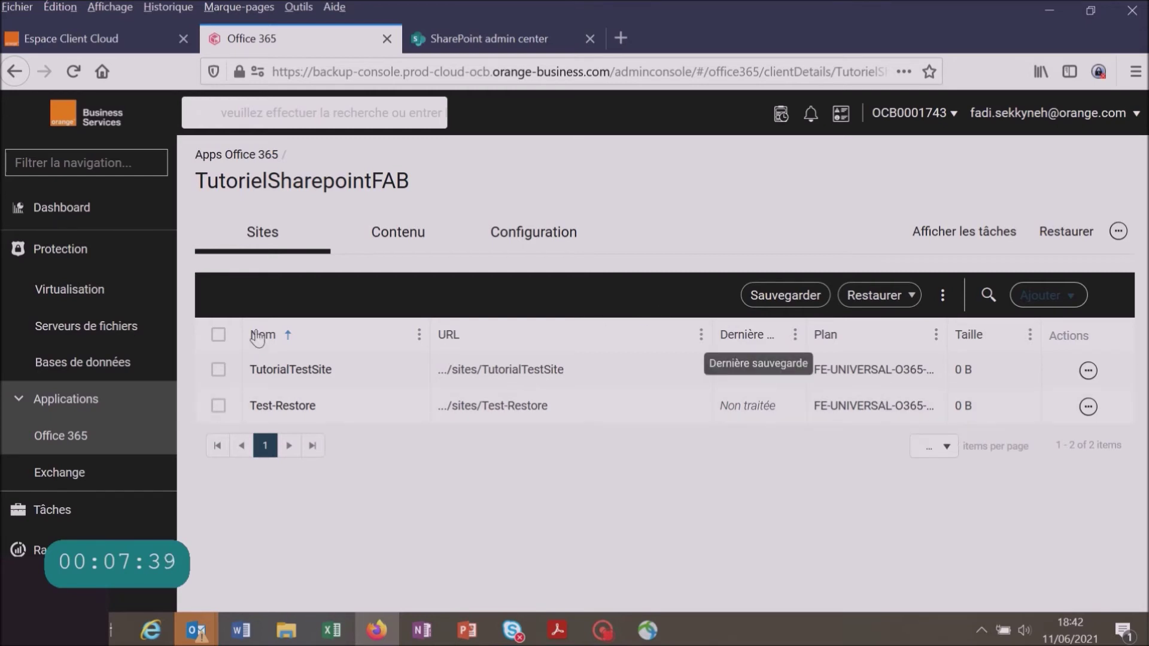
pyautogui.click(219, 335)
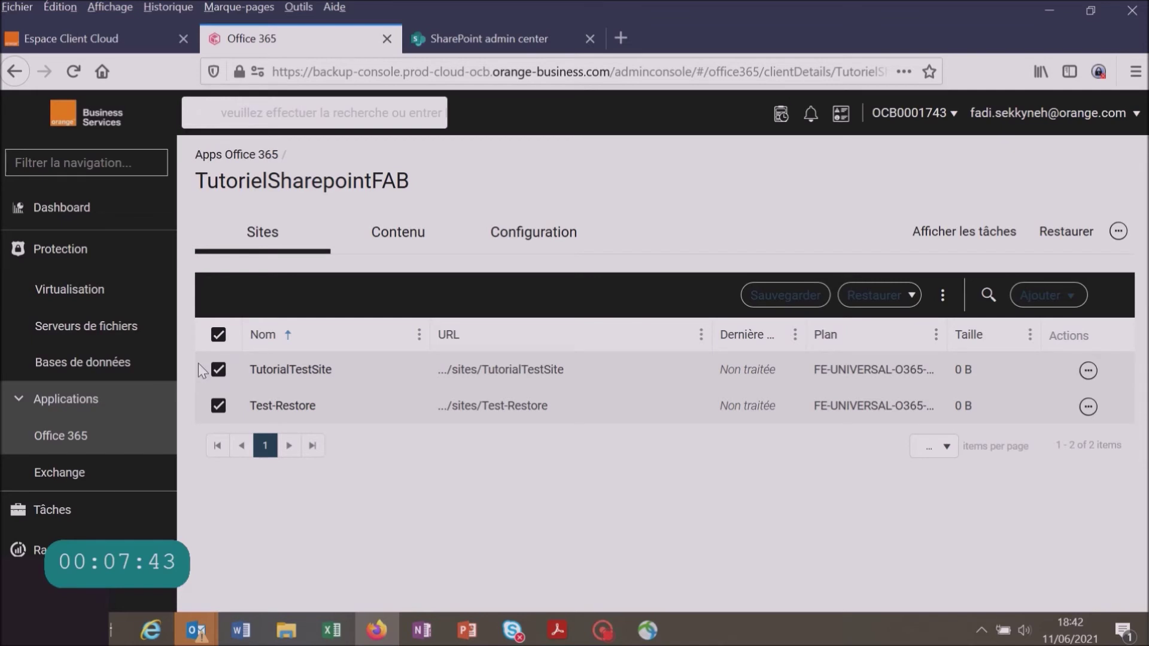
pyautogui.click(219, 334)
pyautogui.click(219, 334)
pyautogui.click(219, 370)
pyautogui.click(219, 370)
pyautogui.click(220, 405)
pyautogui.click(1089, 407)
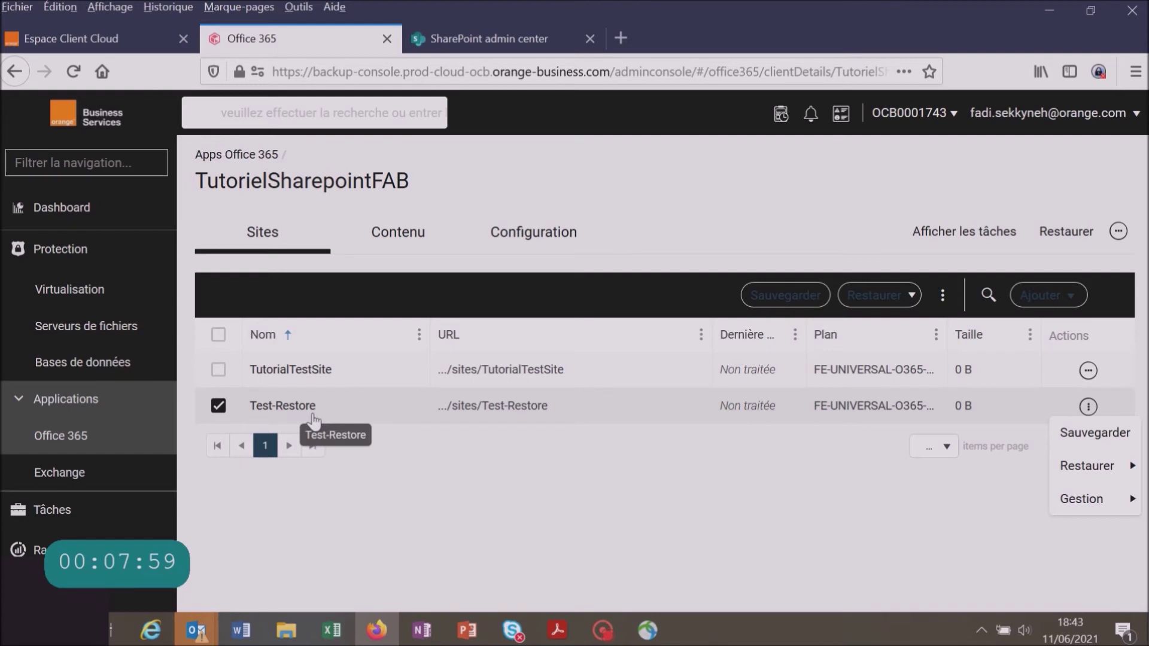
pyautogui.click(220, 409)
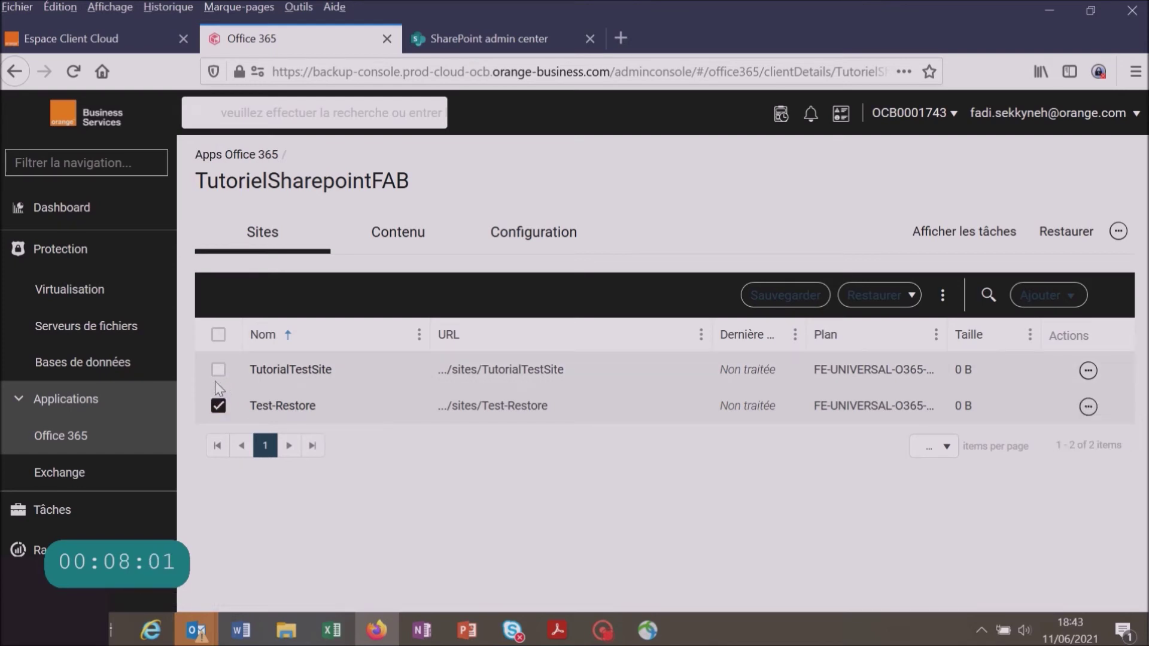
# Select only TutorialTestSite and start its backup, confirming the task submission with Oui
pyautogui.click(218, 370)
pyautogui.click(219, 406)
pyautogui.click(1087, 371)
pyautogui.click(1059, 398)
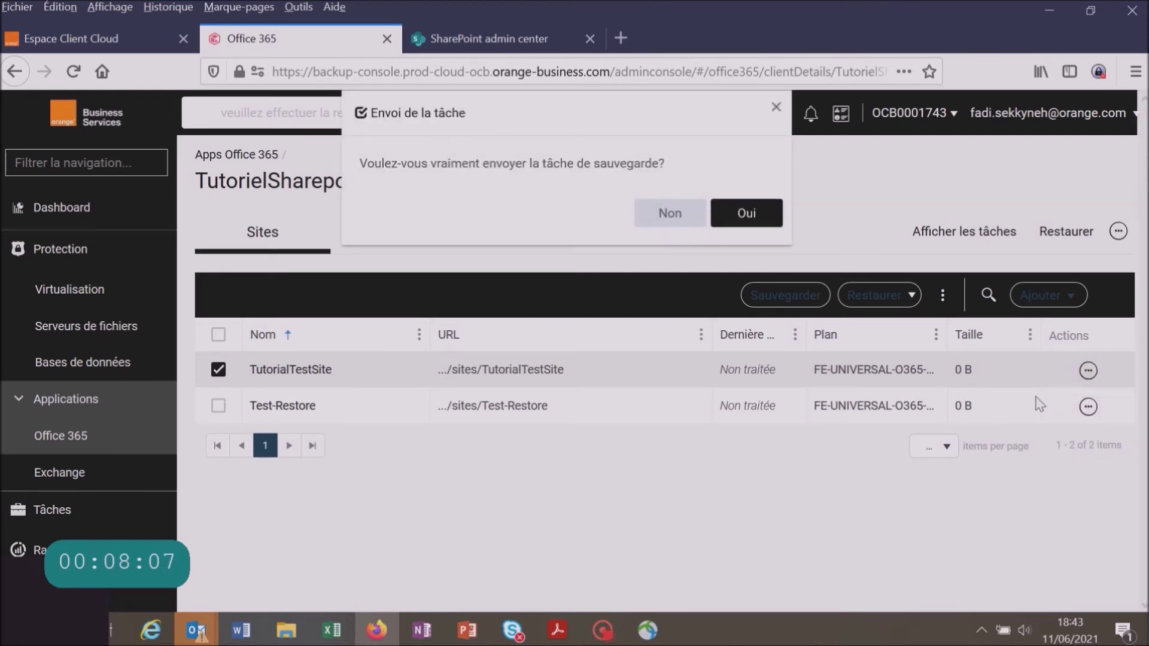
pyautogui.click(747, 213)
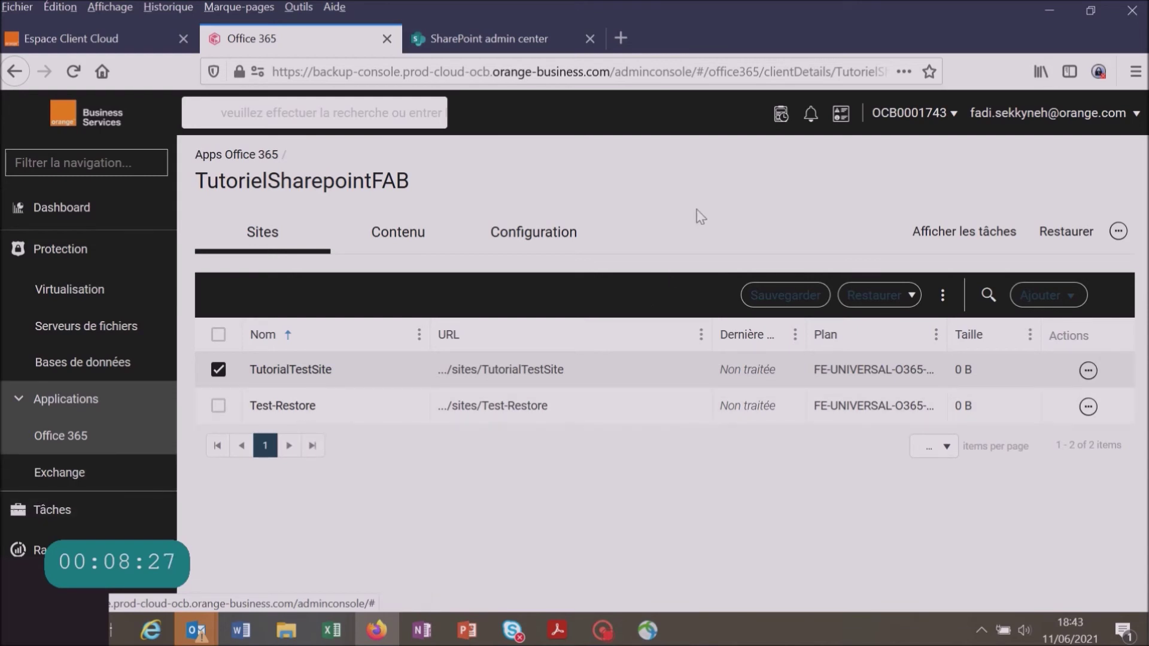
# Review the TutorielSharepointFAB backup among the active tasks with a narrower Opération column, and look over the task history
pyautogui.click(53, 510)
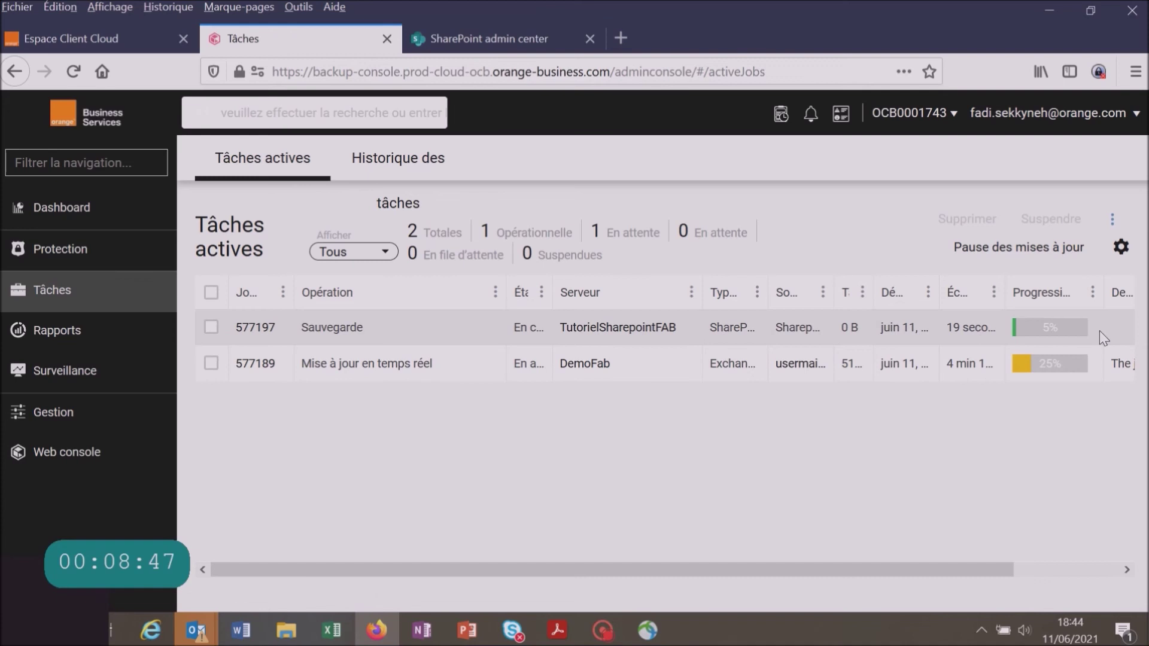
pyautogui.moveTo(506, 293); pyautogui.dragTo(458, 294)
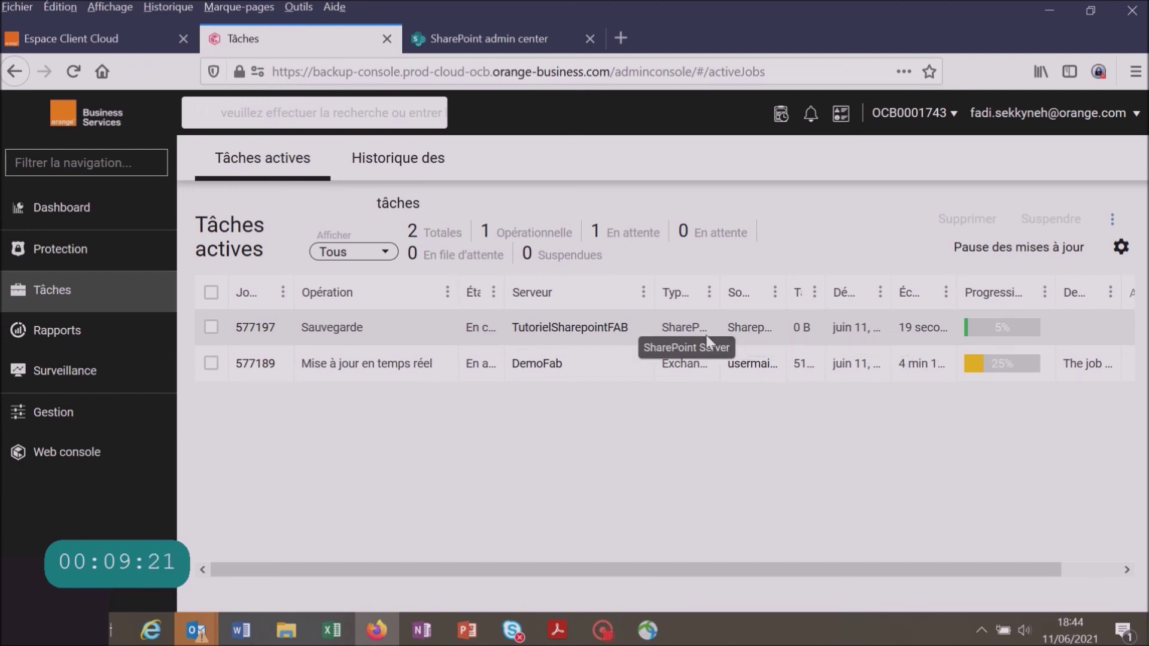
pyautogui.click(386, 158)
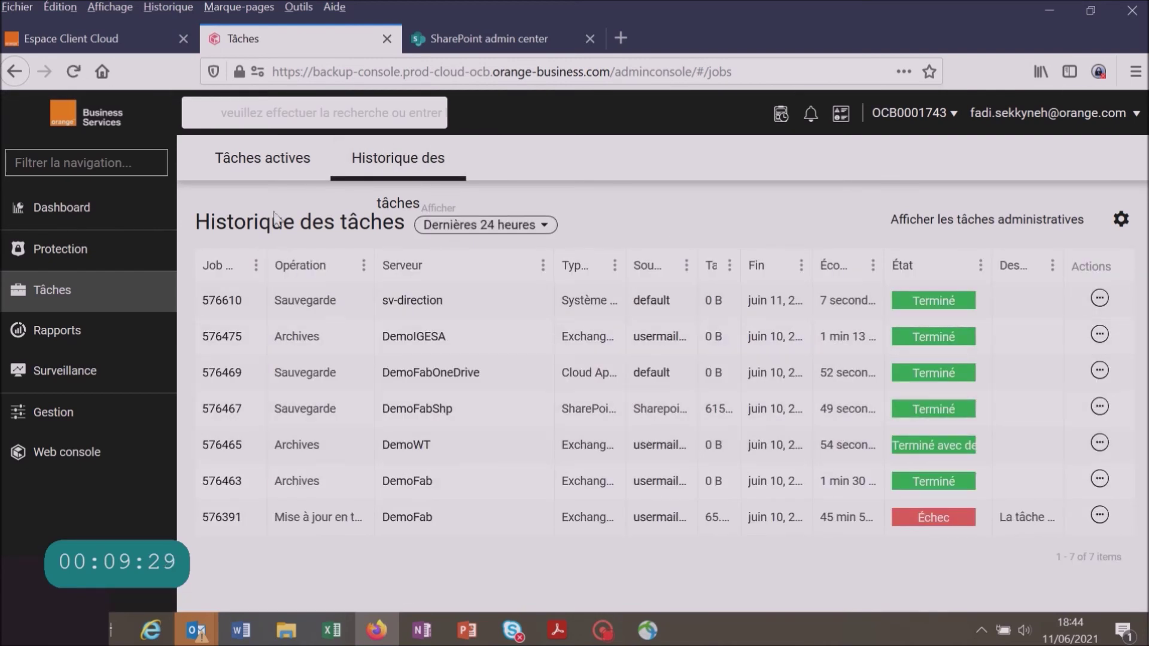
pyautogui.click(250, 167)
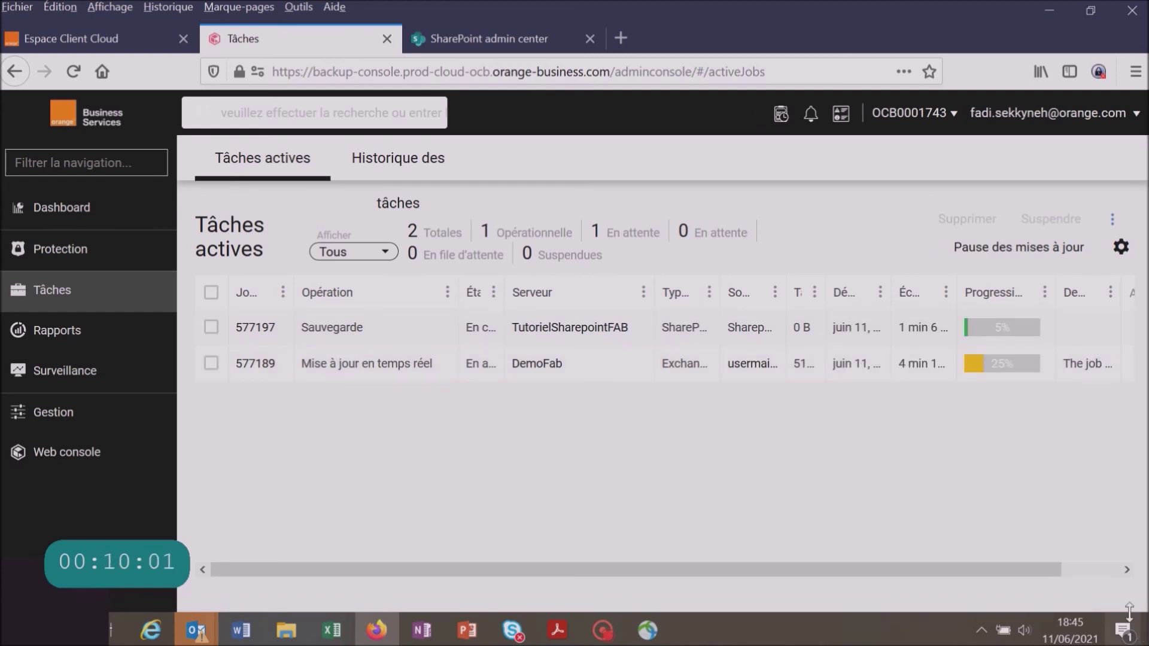
# Examine the actions available for DemoFab's active real-time update task and check the backup's progress
pyautogui.moveTo(1058, 570); pyautogui.dragTo(1096, 570)
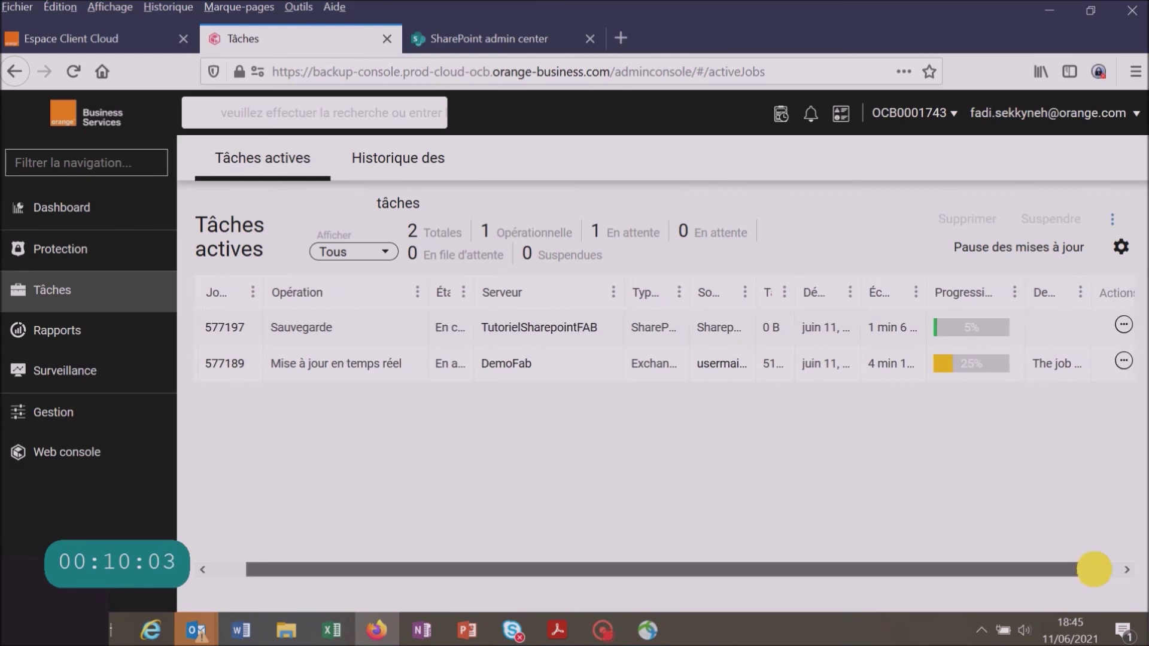
pyautogui.moveTo(1097, 570); pyautogui.dragTo(1120, 570)
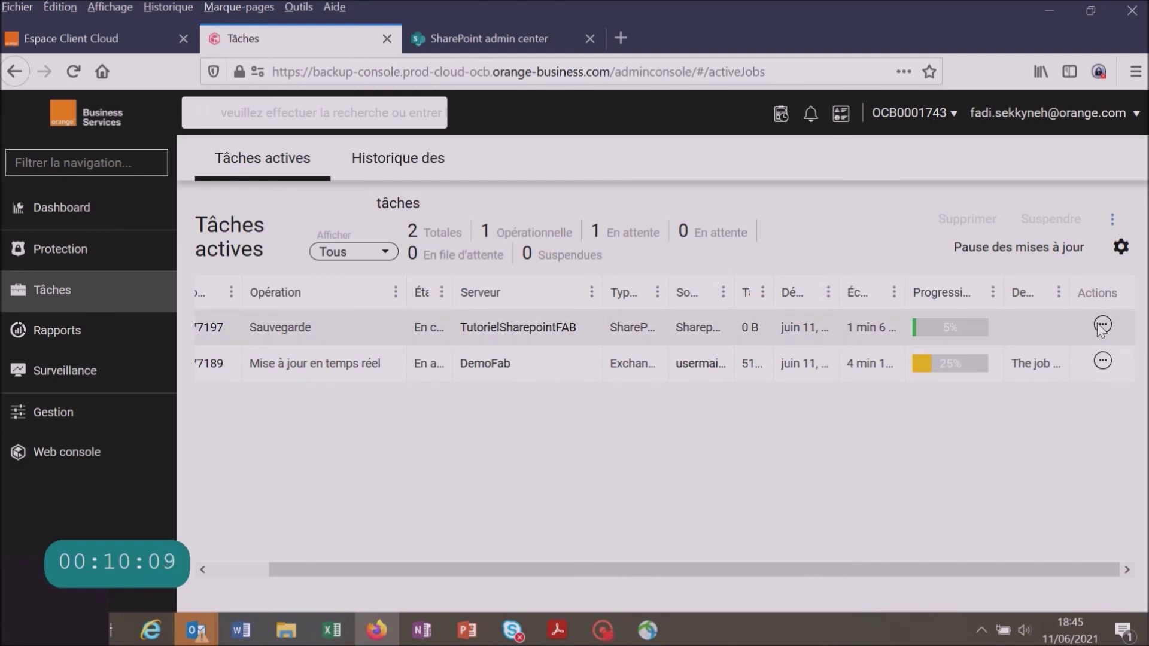
pyautogui.click(1102, 362)
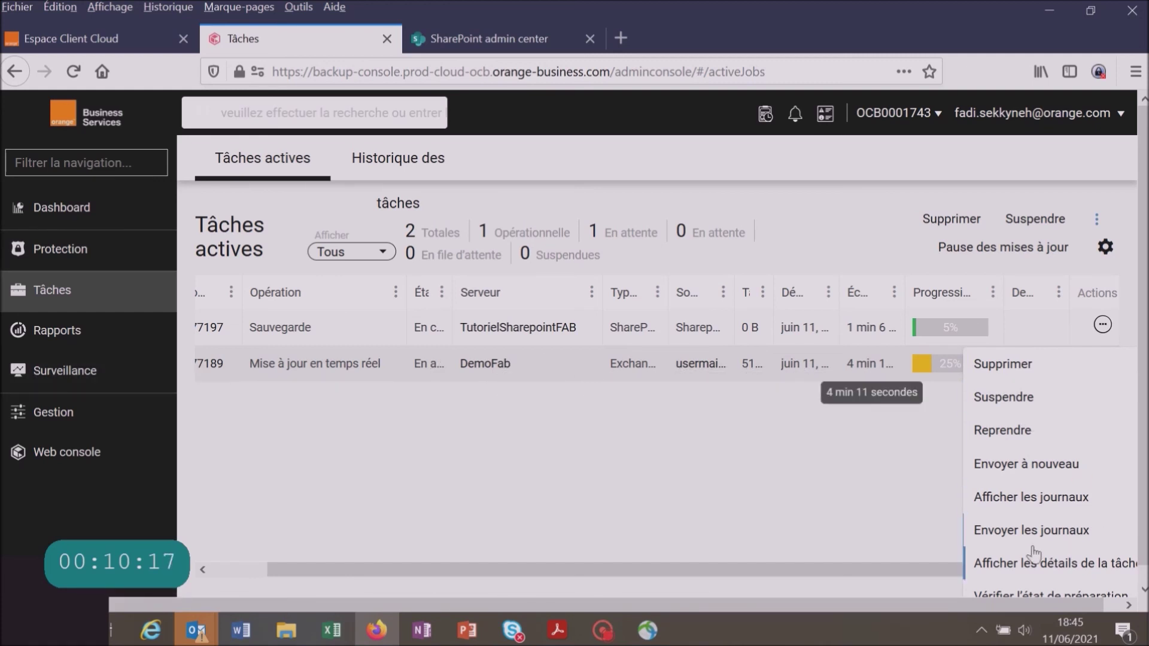
pyautogui.click(1072, 498)
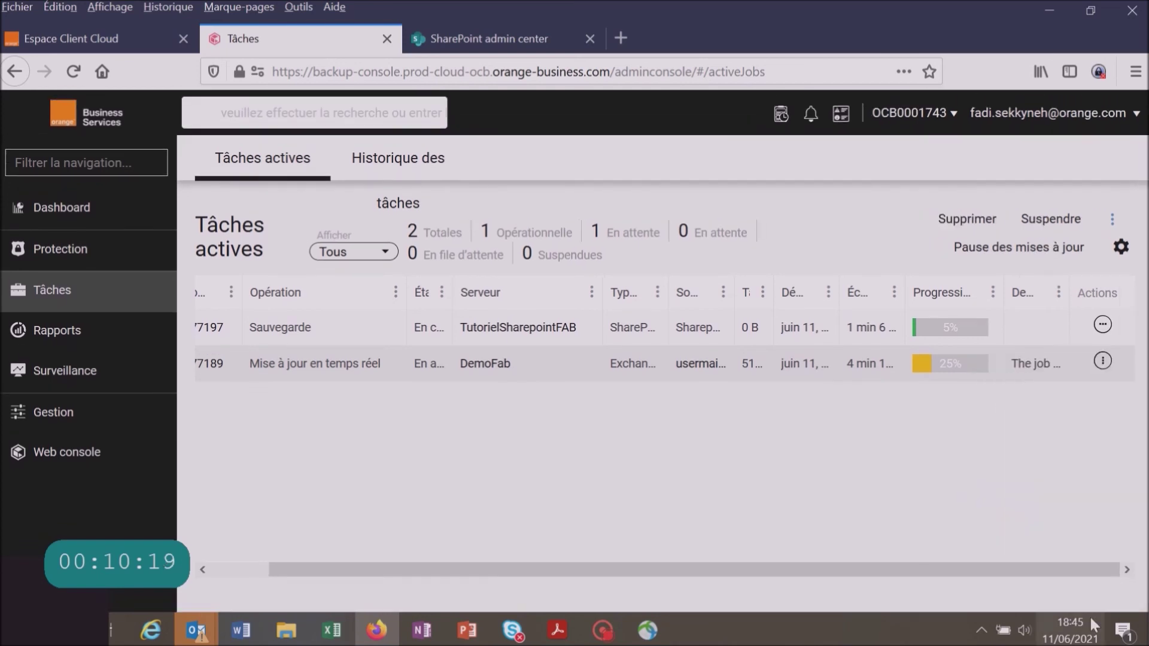
pyautogui.click(1102, 361)
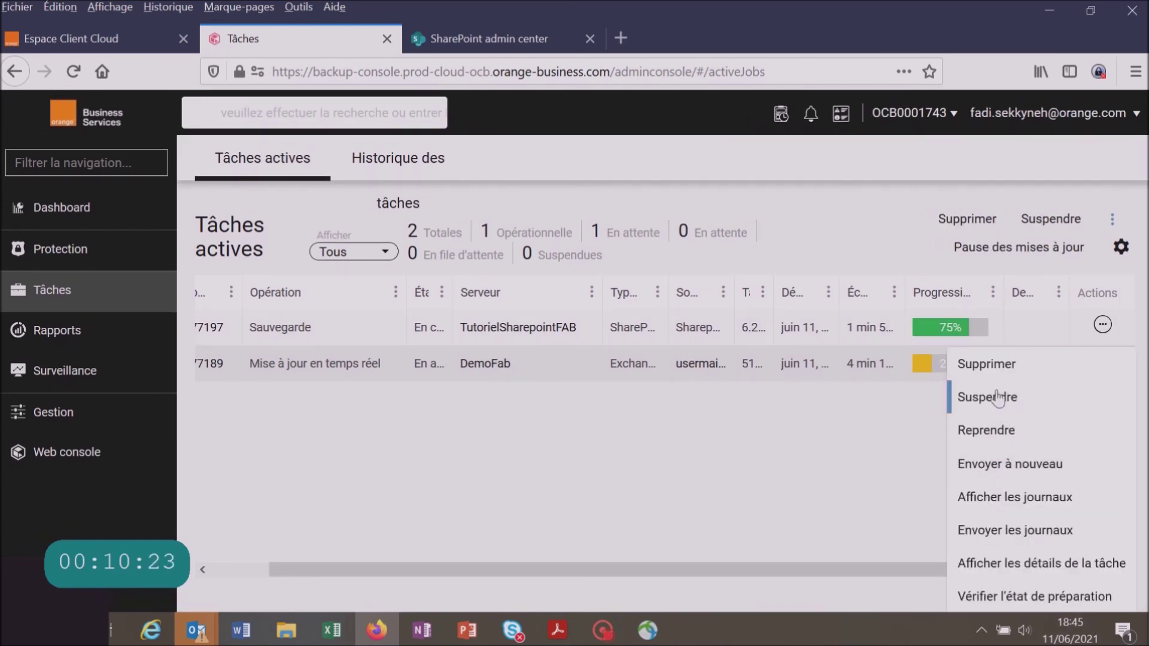
pyautogui.click(899, 426)
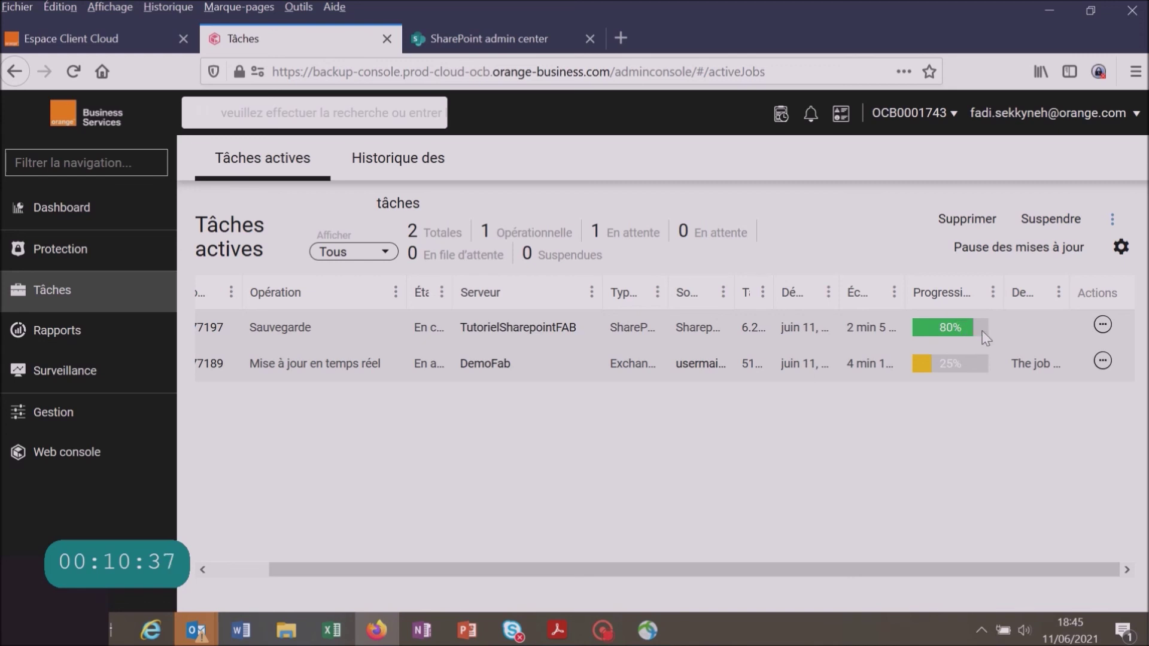
pyautogui.moveTo(826, 570); pyautogui.dragTo(733, 569)
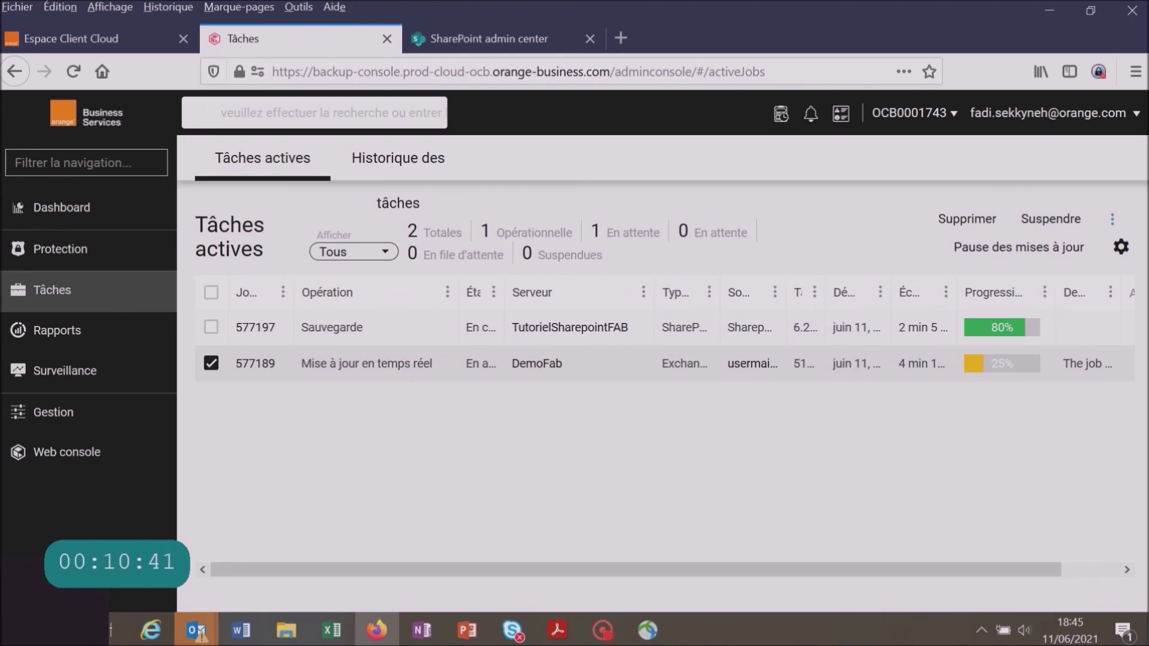